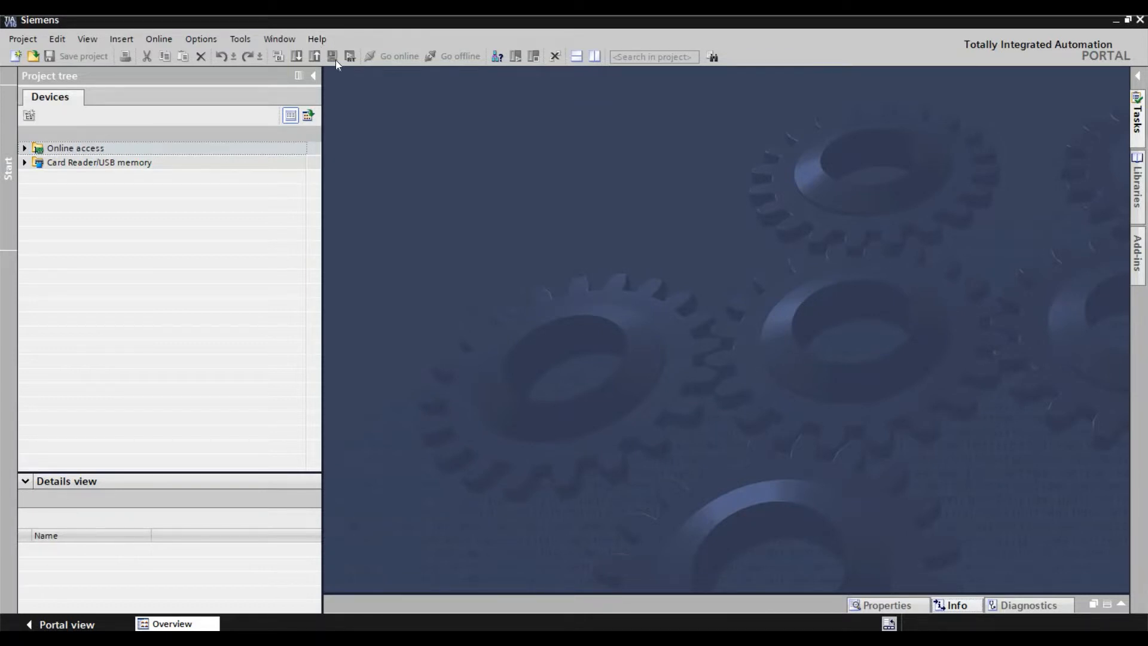
- Review the versions of the installed TIA Portal software components, and close the overview
click(320, 40)
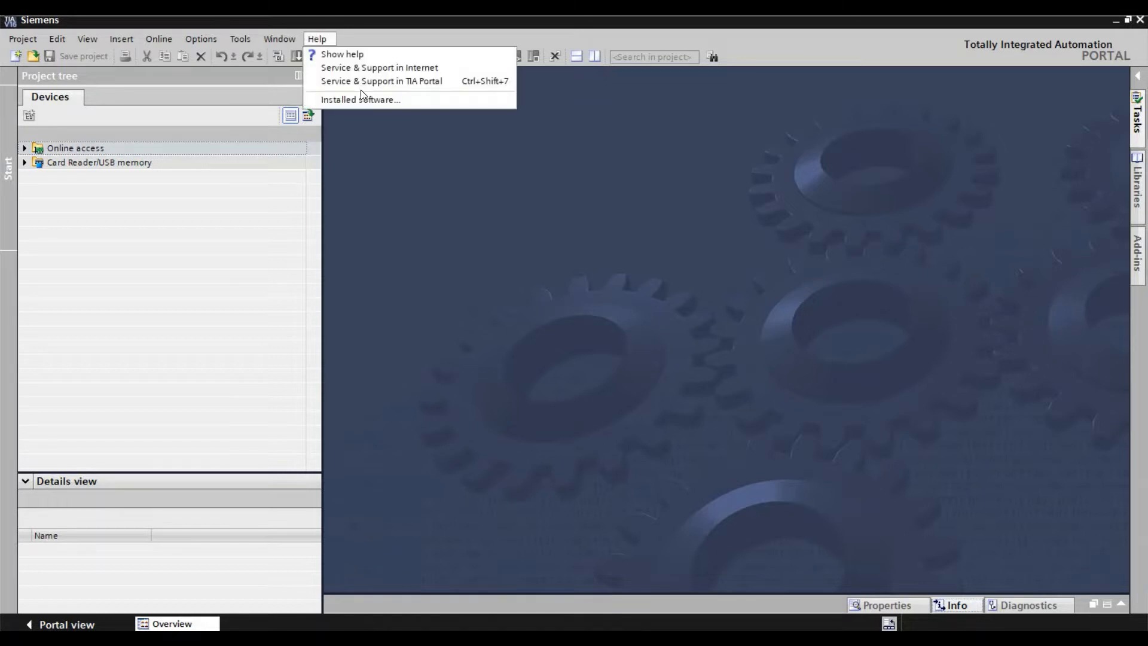
click(365, 100)
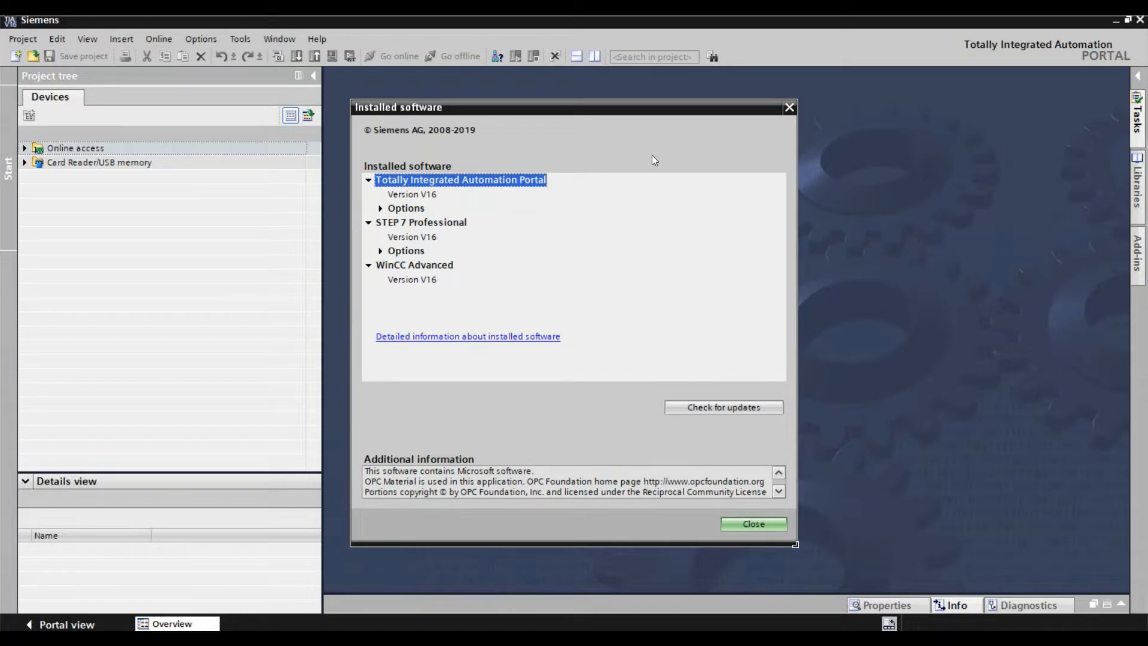
click(789, 107)
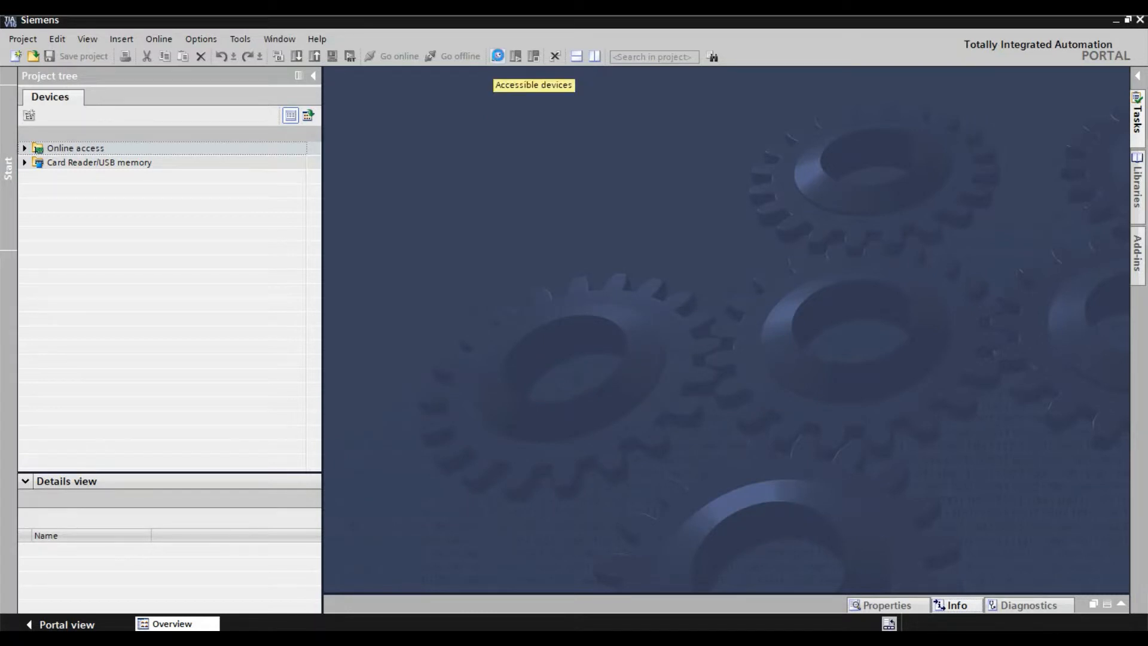
- Search for accessible devices over PN/IE using the ASIX AX88179 USB 3.0 to Gigabit Ethernet adapter
click(498, 57)
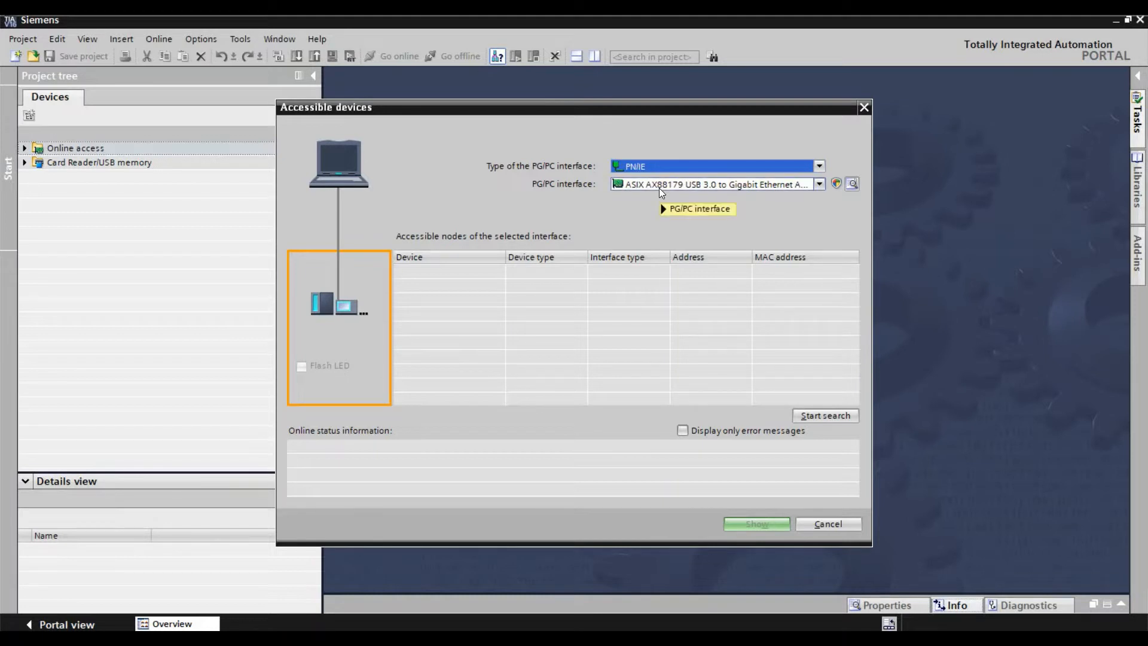
mouse_move(658, 187)
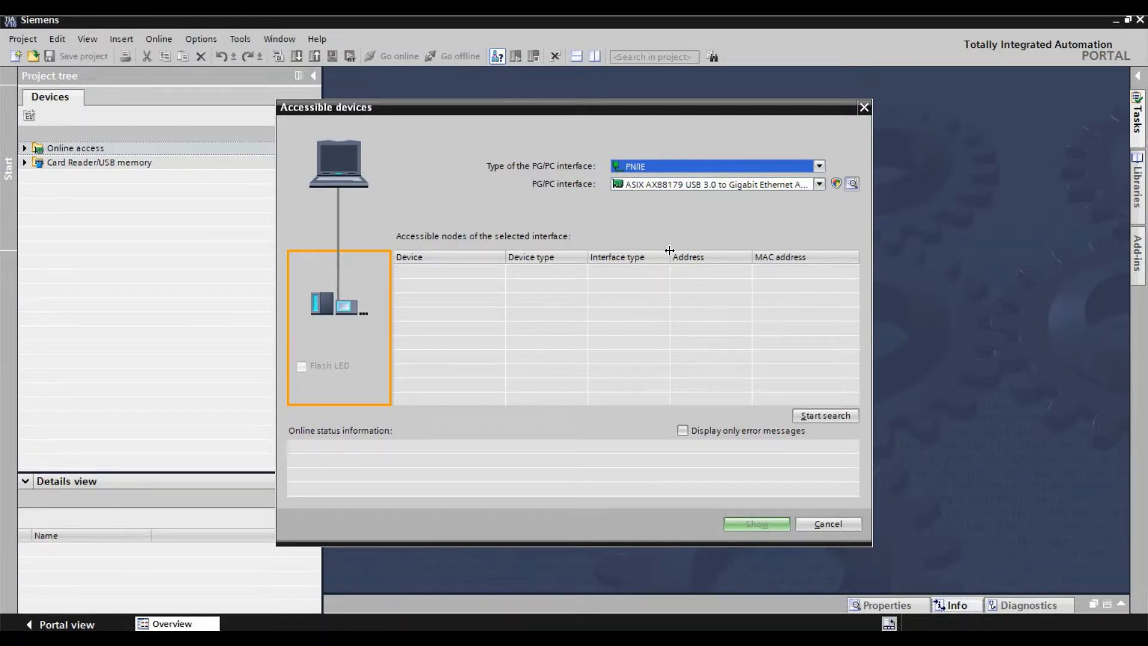
click(826, 417)
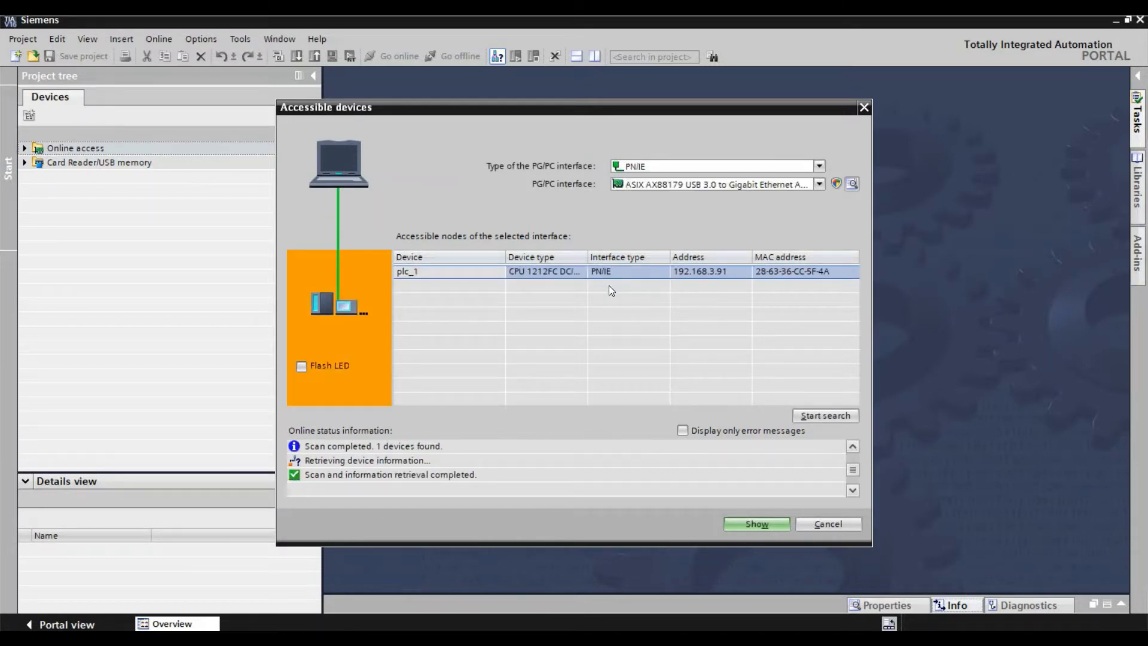
- Flash the LEDs of plc_1 to identify the controller in the LetsView camera view, then stop the flashing
click(332, 367)
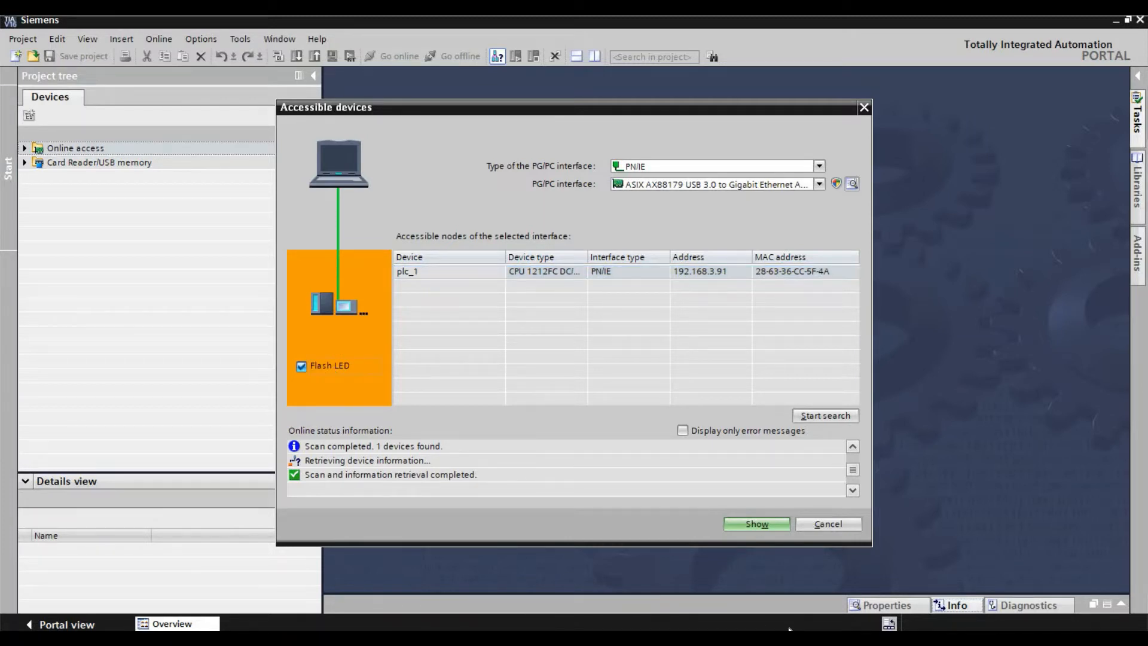
click(655, 639)
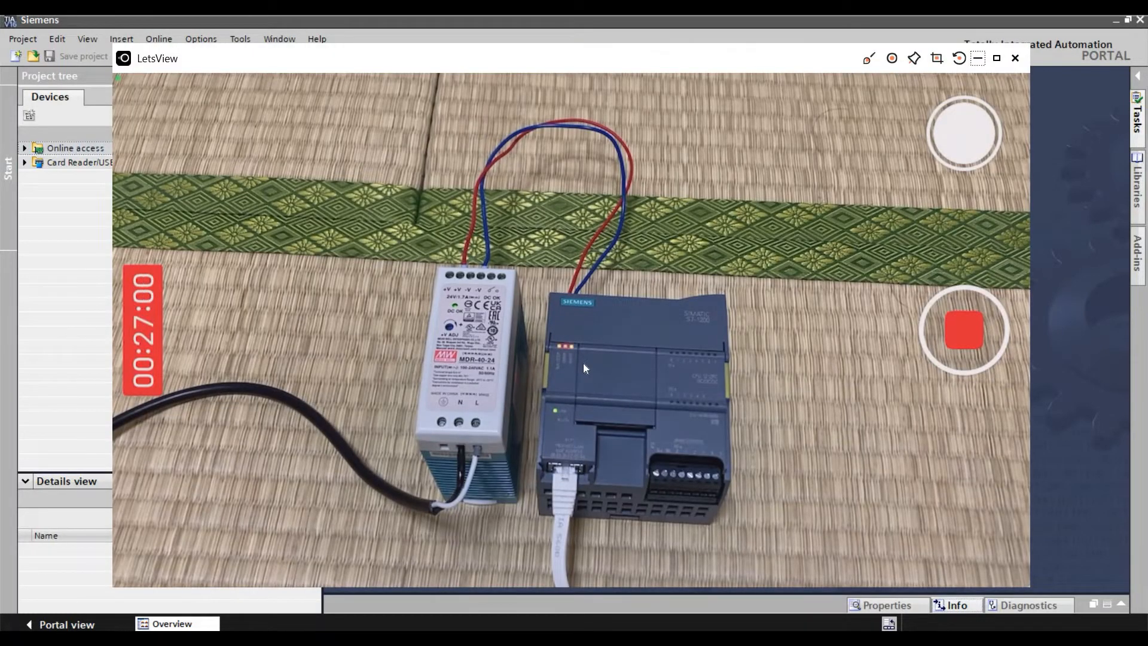
click(1046, 360)
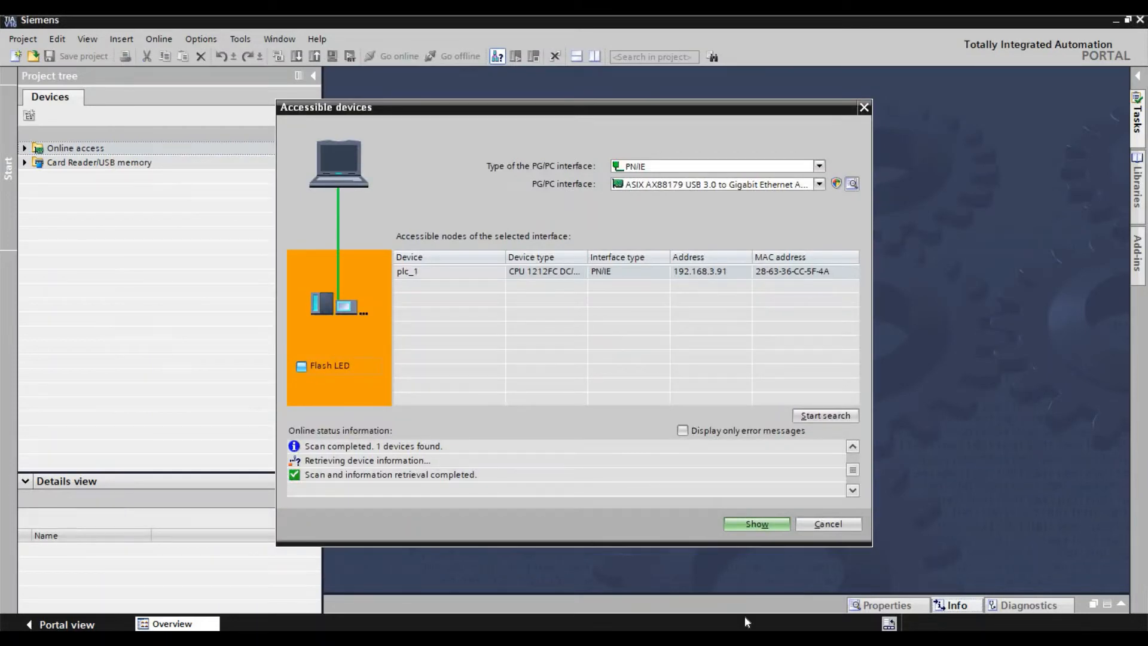
click(815, 599)
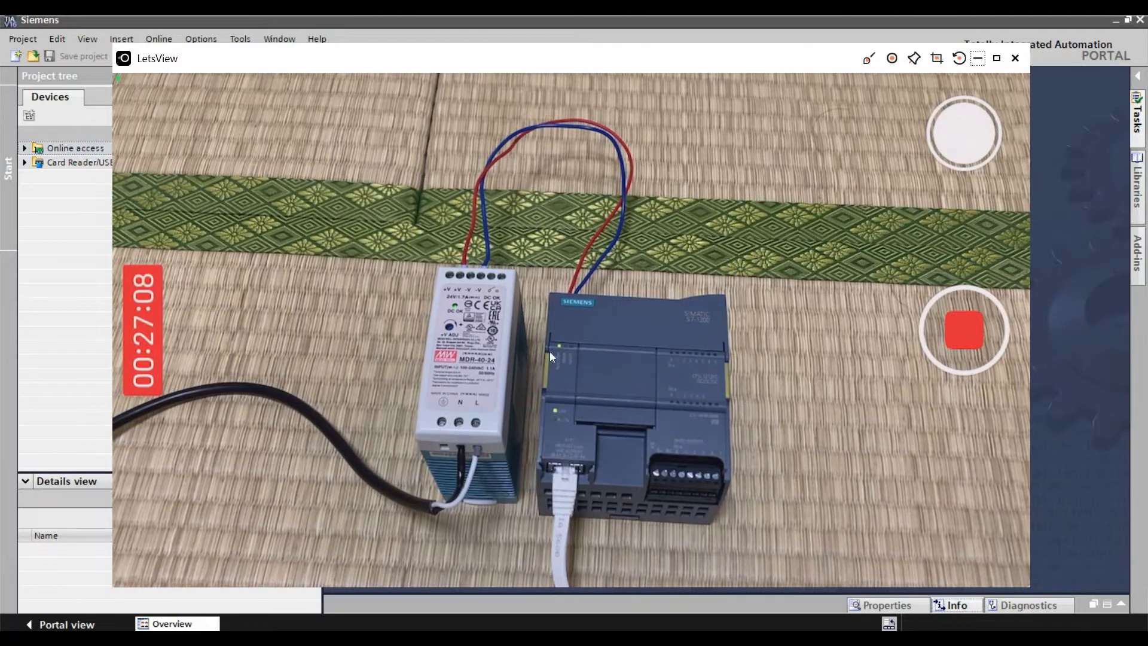
click(1049, 414)
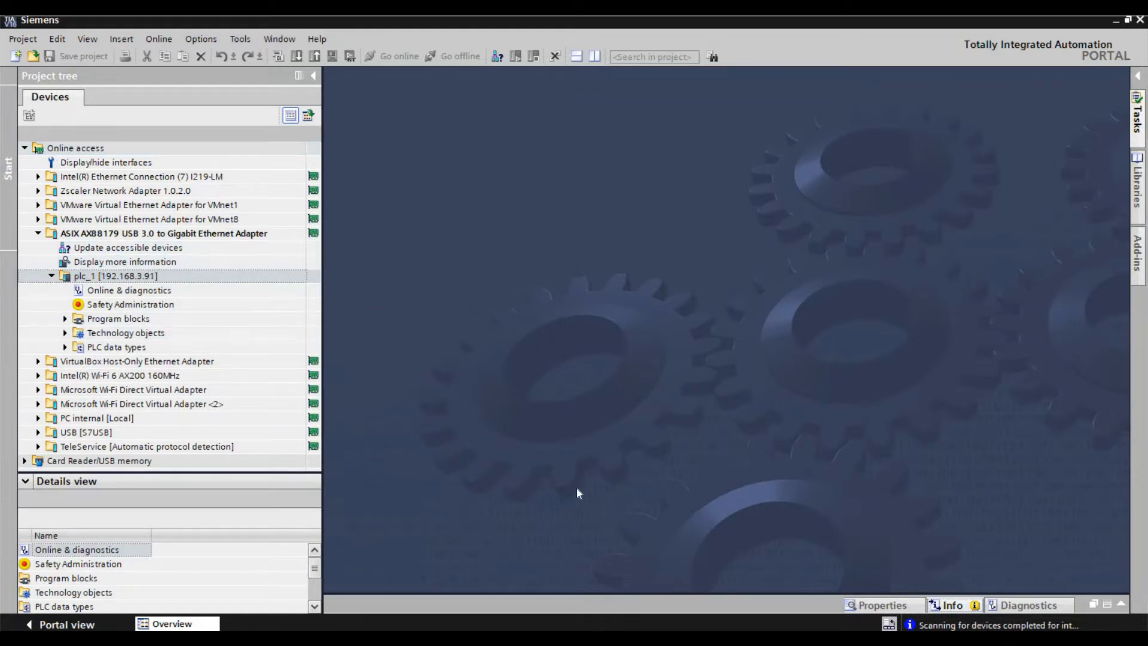
- Open Online & diagnostics for plc_1 and examine the module's general information, including its short designation
double_click(165, 296)
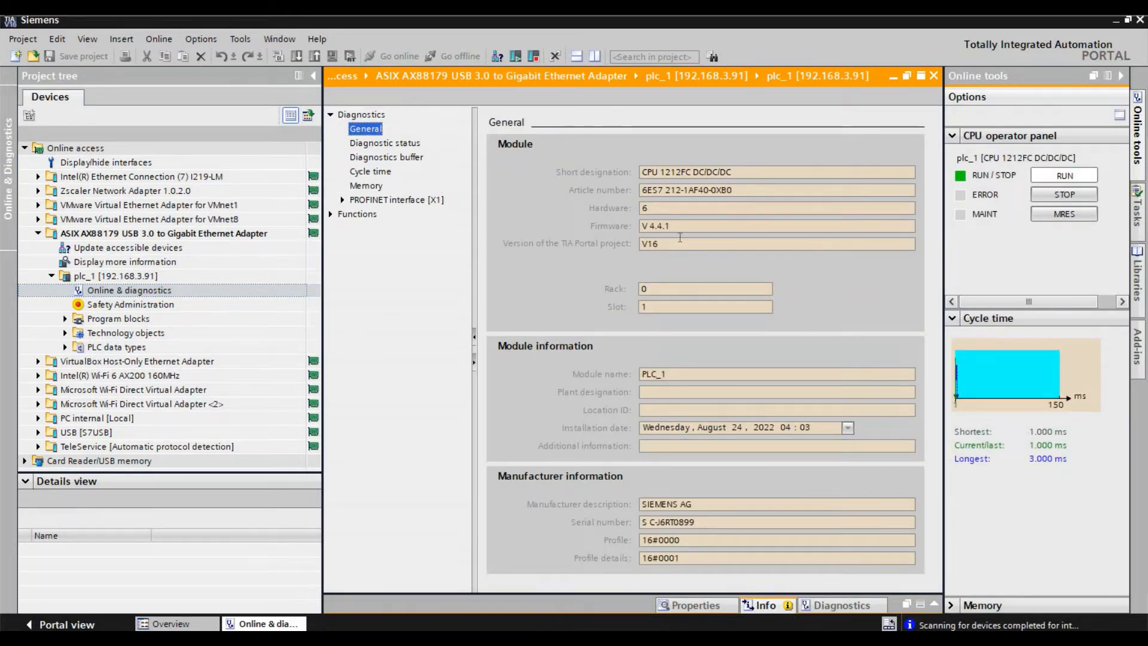
click(727, 173)
drag(733, 172, 642, 172)
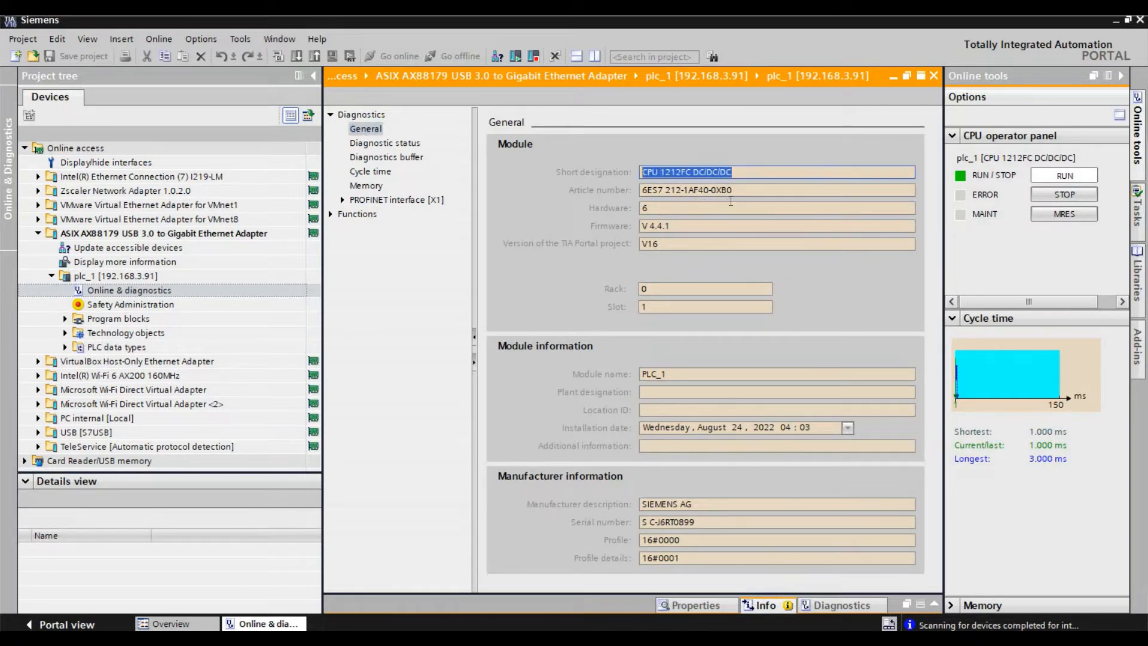
click(738, 206)
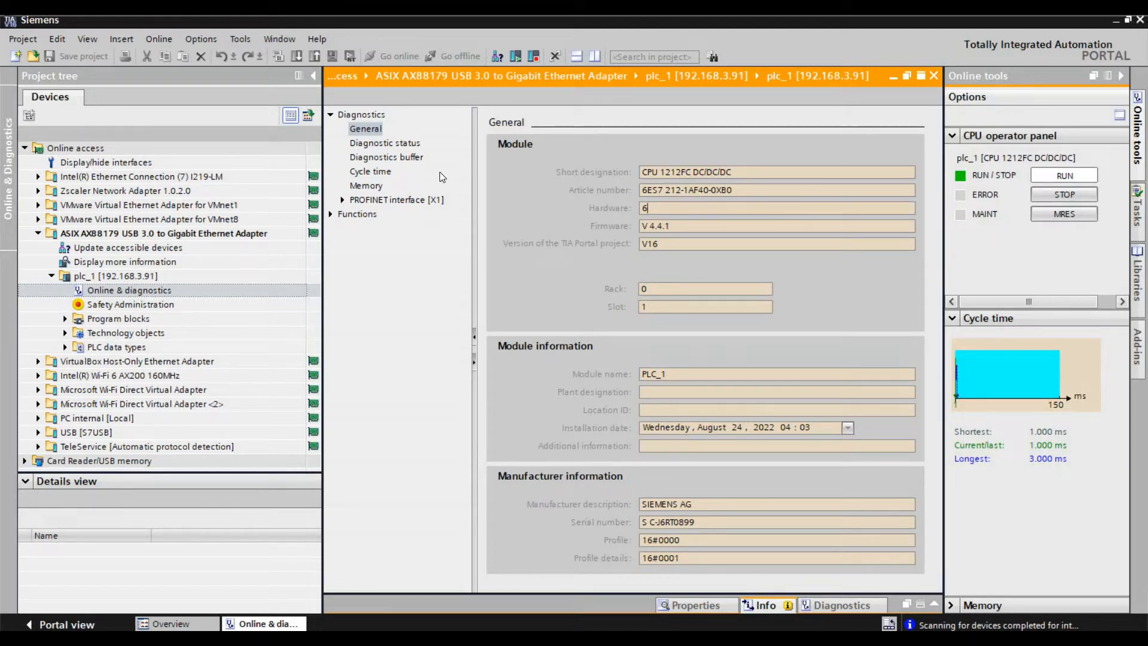
- Open the Firmware update function of plc_1 and check the controller's current firmware version
click(330, 114)
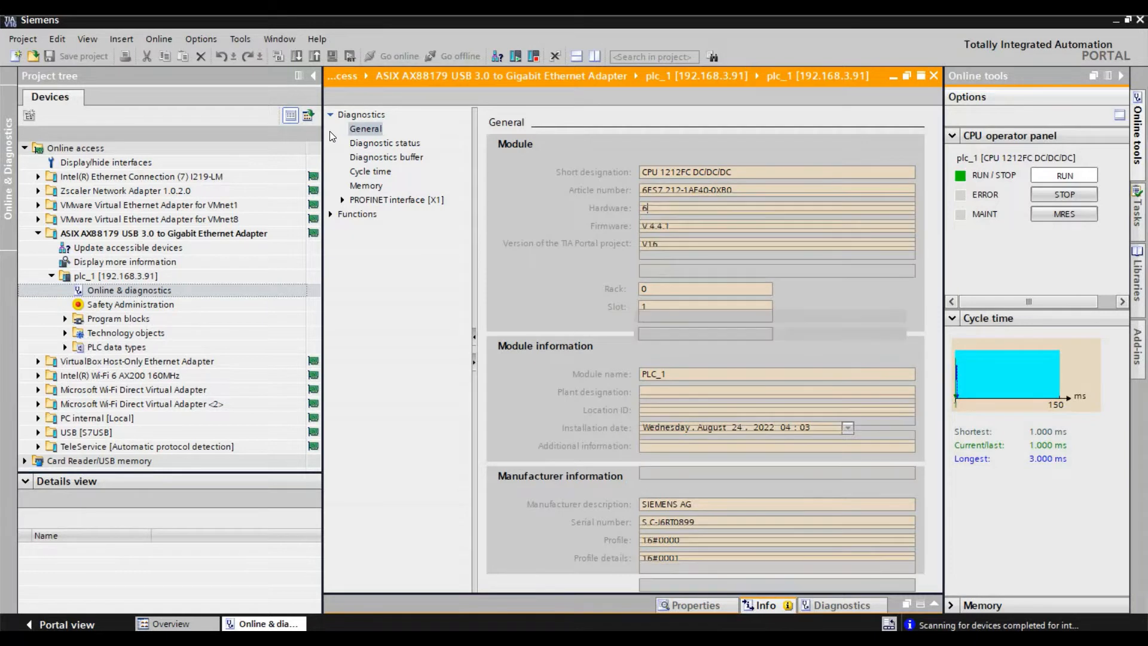
click(329, 129)
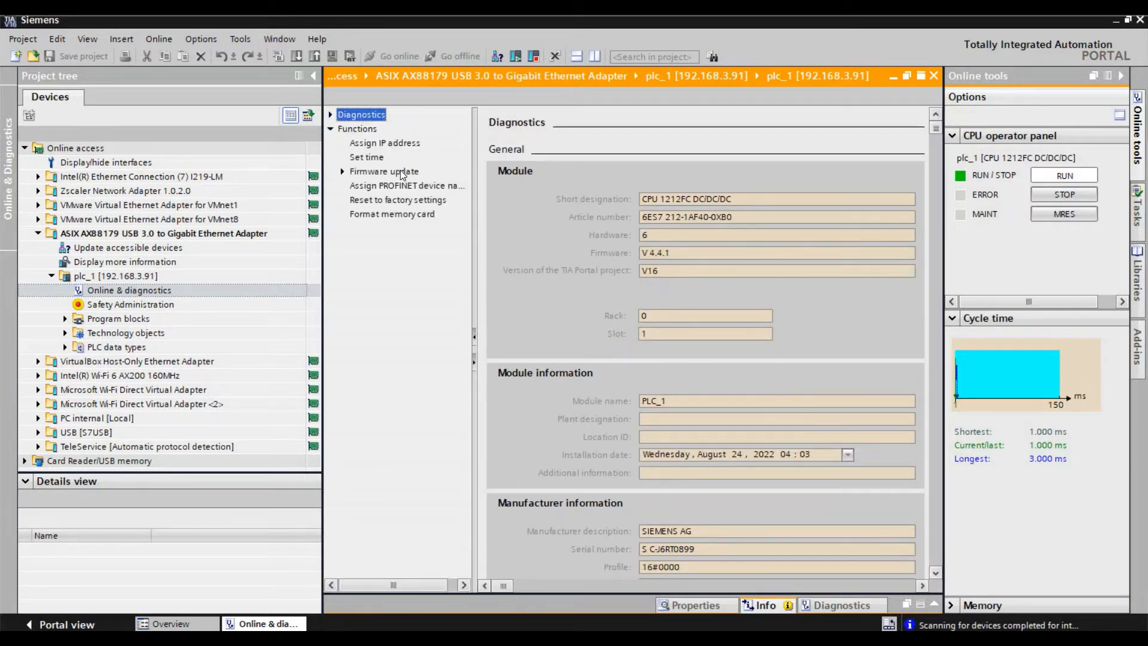
click(402, 172)
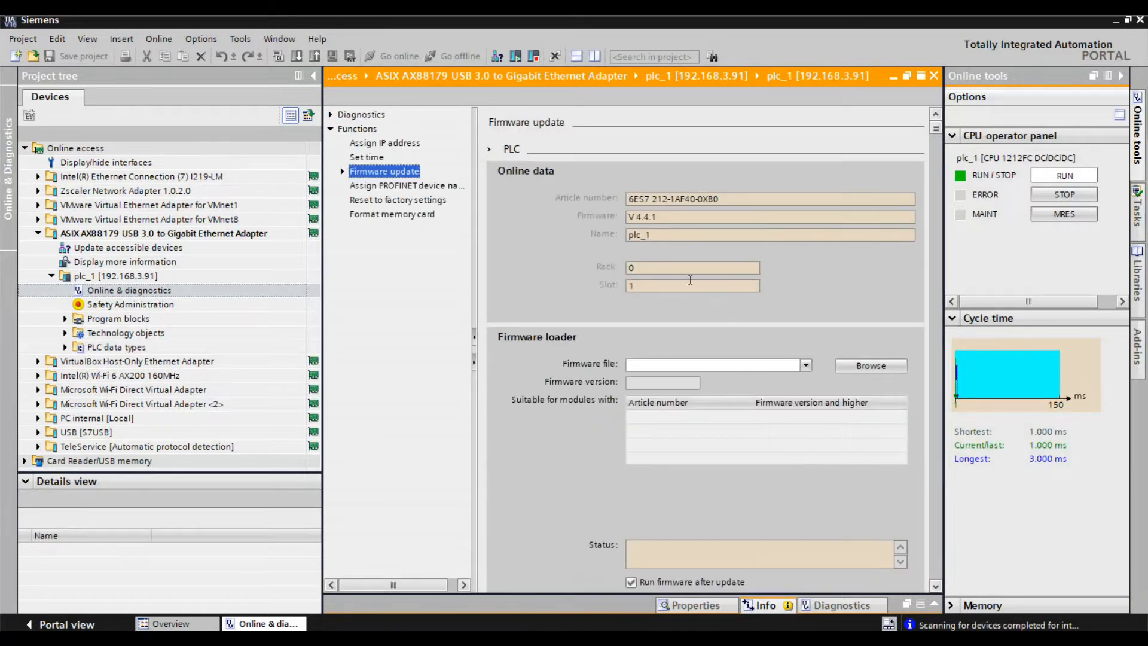
click(683, 216)
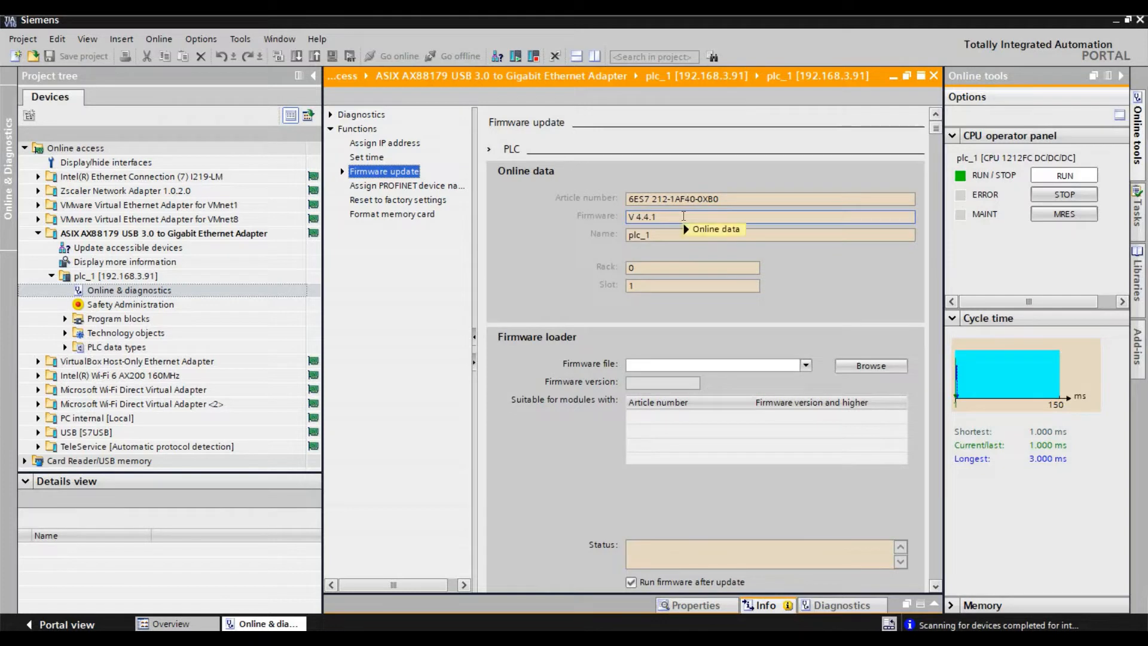
mouse_move(683, 216)
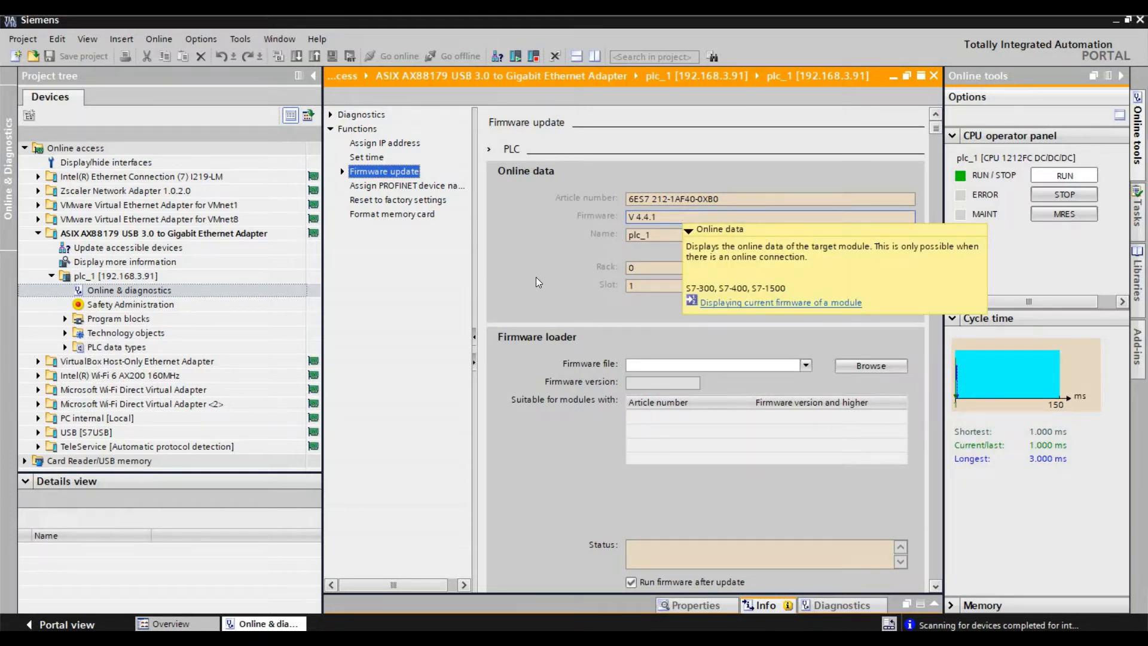
click(518, 284)
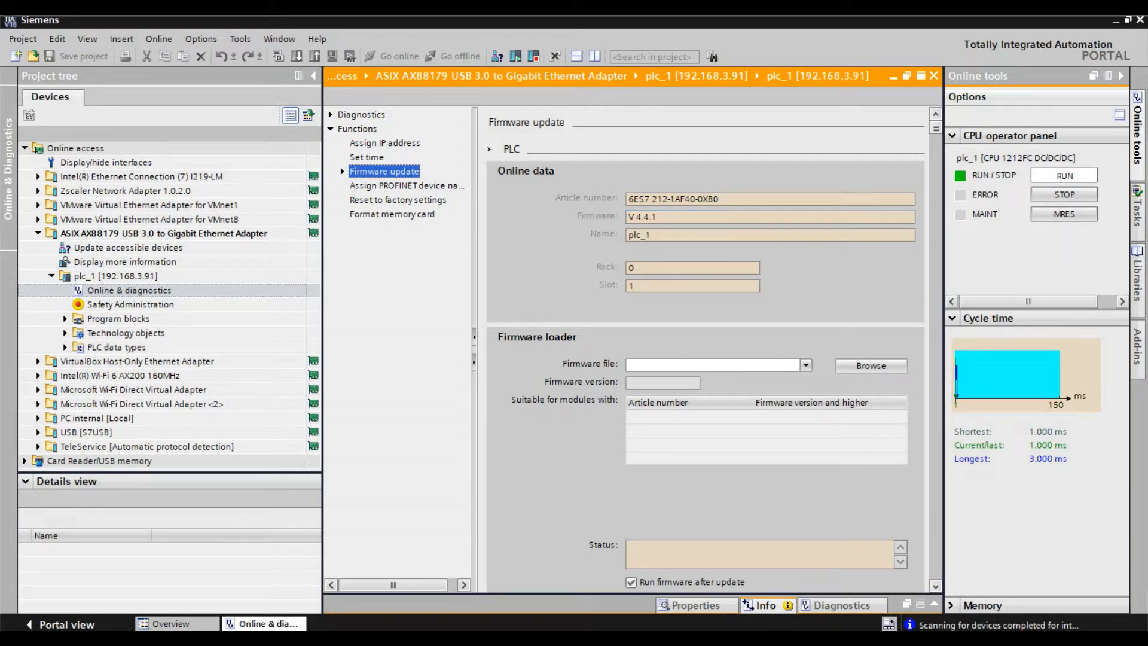
- Switch to the browser and open the firmware download page for CPU 1212FC DC/DC/DC (6ES7212-1AF40-0XB0) from the V4.5 release note
click(214, 600)
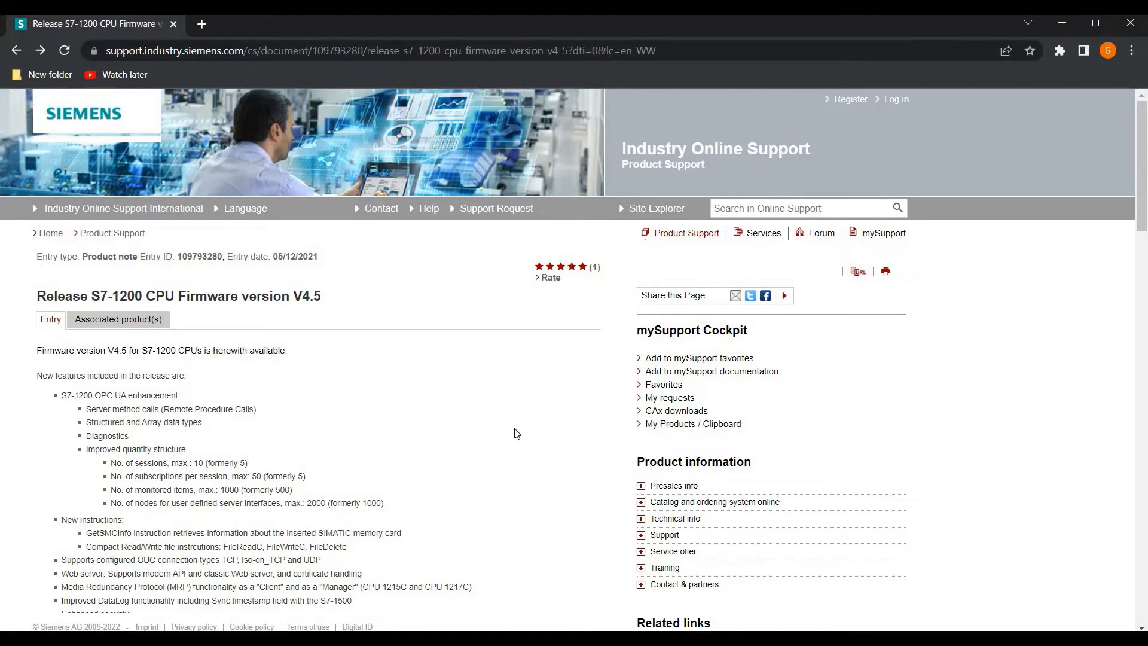
scroll(516, 434, down, 2)
scroll(517, 434, up, 2)
scroll(516, 434, down, 2)
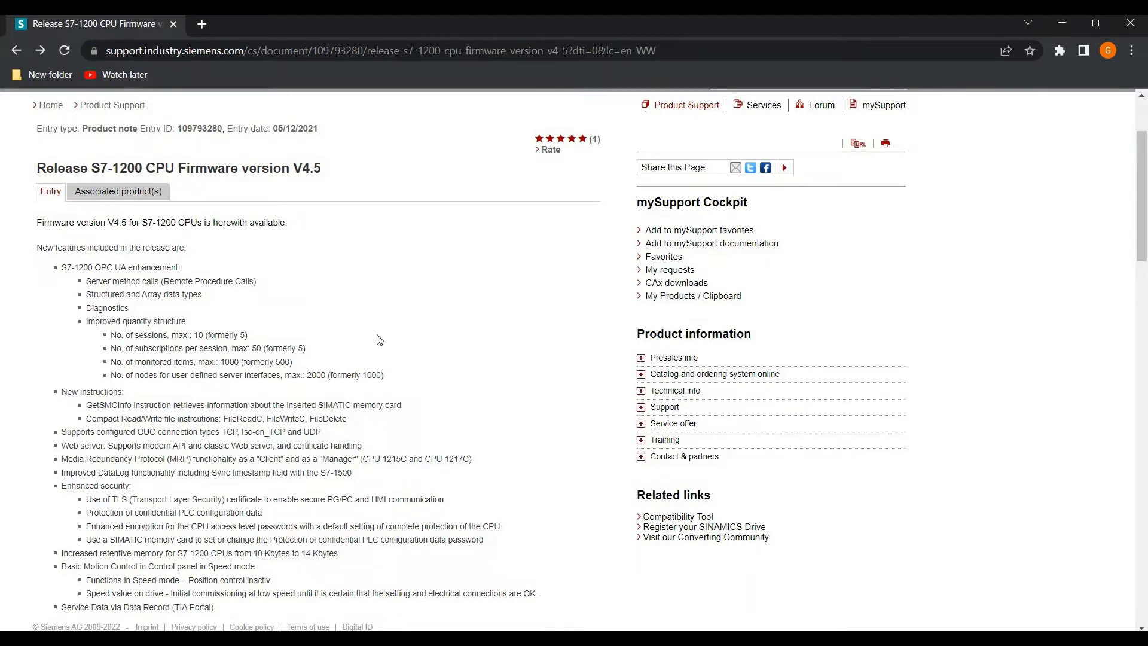
scroll(378, 340, down, 6)
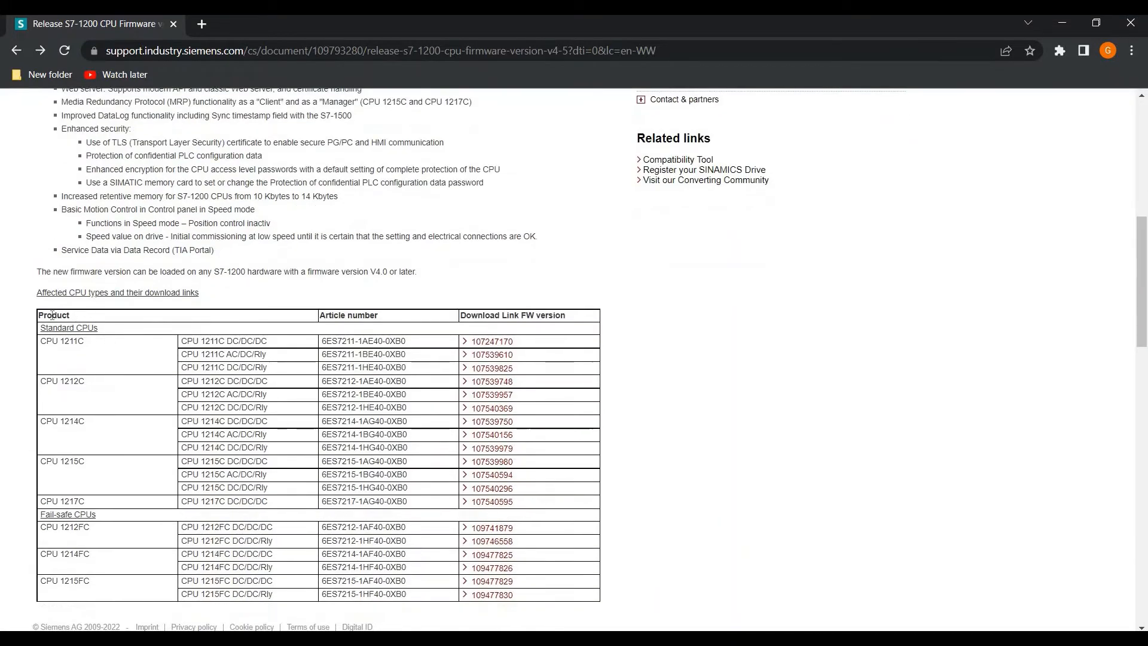
scroll(383, 359, down, 3)
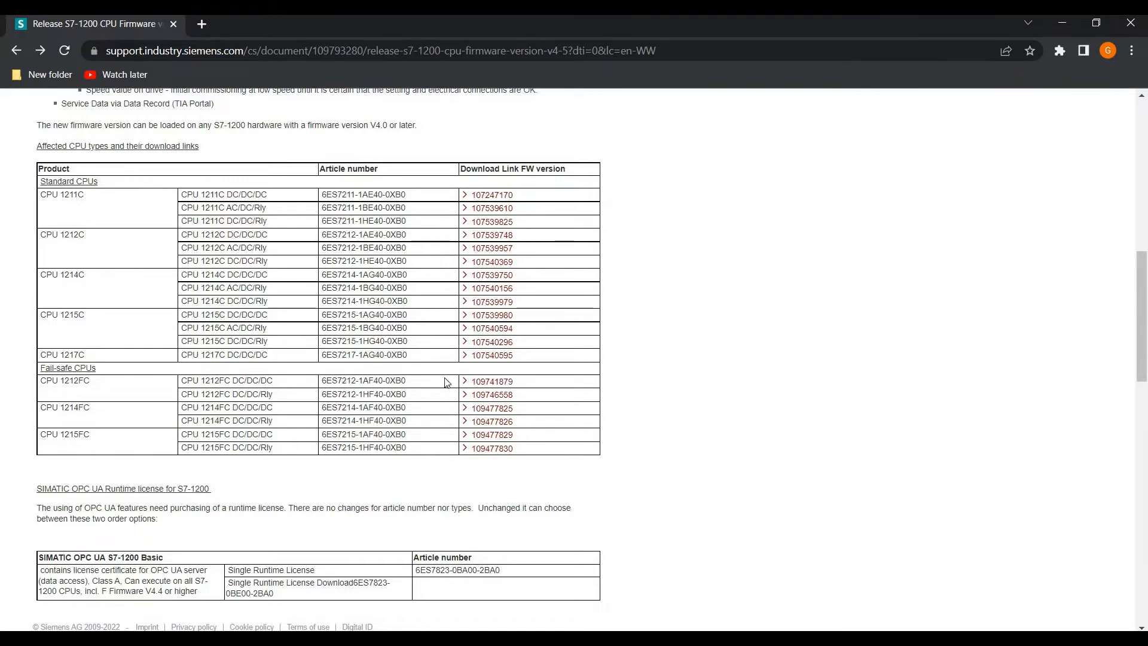
click(490, 384)
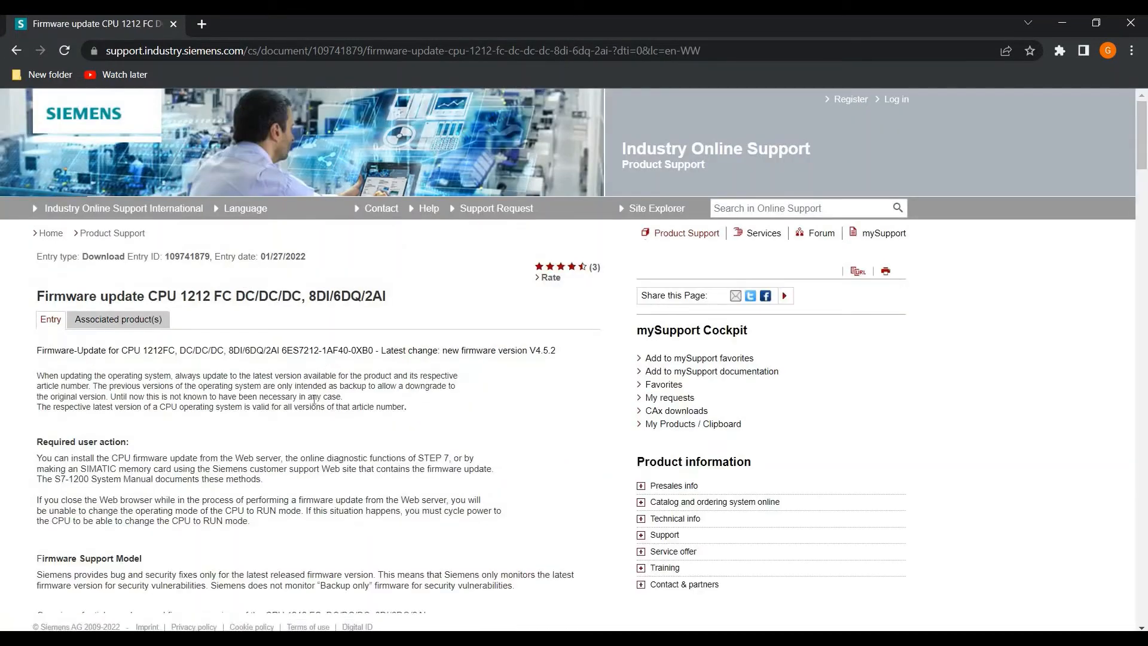
- Review the firmware versions and download packages offered for the CPU 1212FC DC/DC/DC
scroll(232, 399, down, 7)
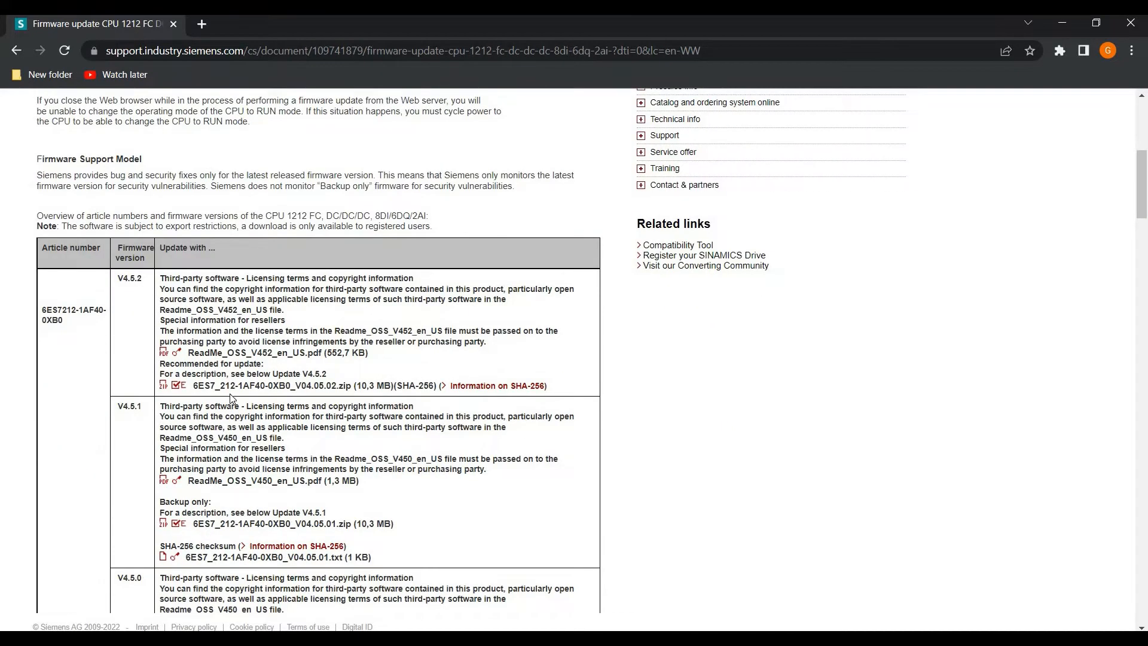
scroll(120, 253, down, 1)
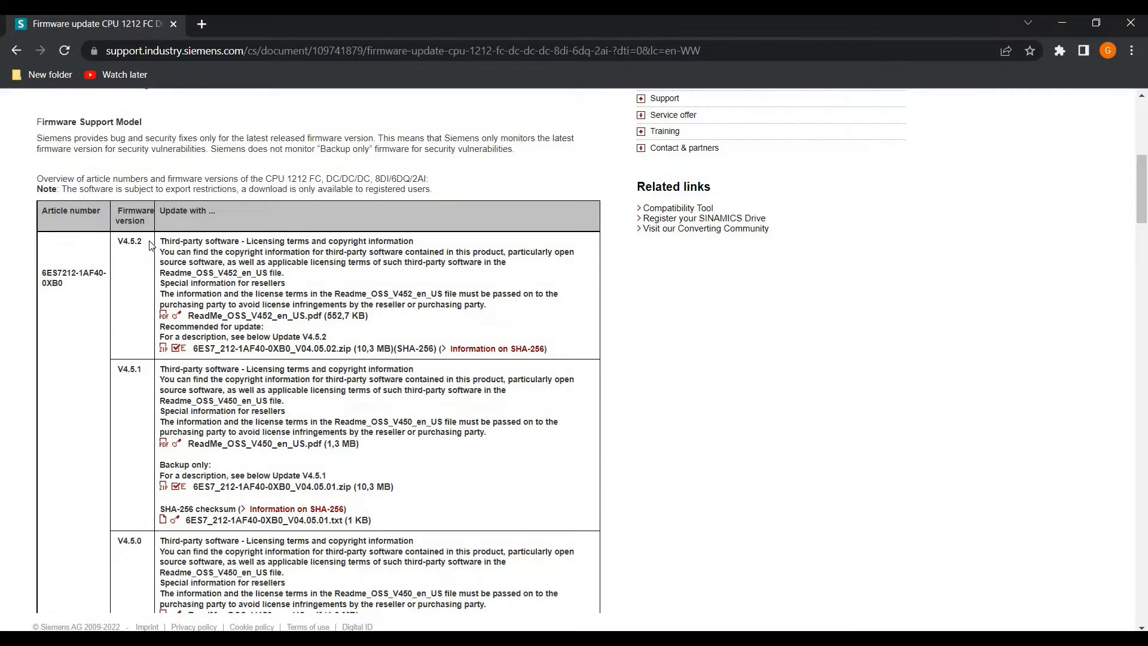
scroll(204, 437, down, 3)
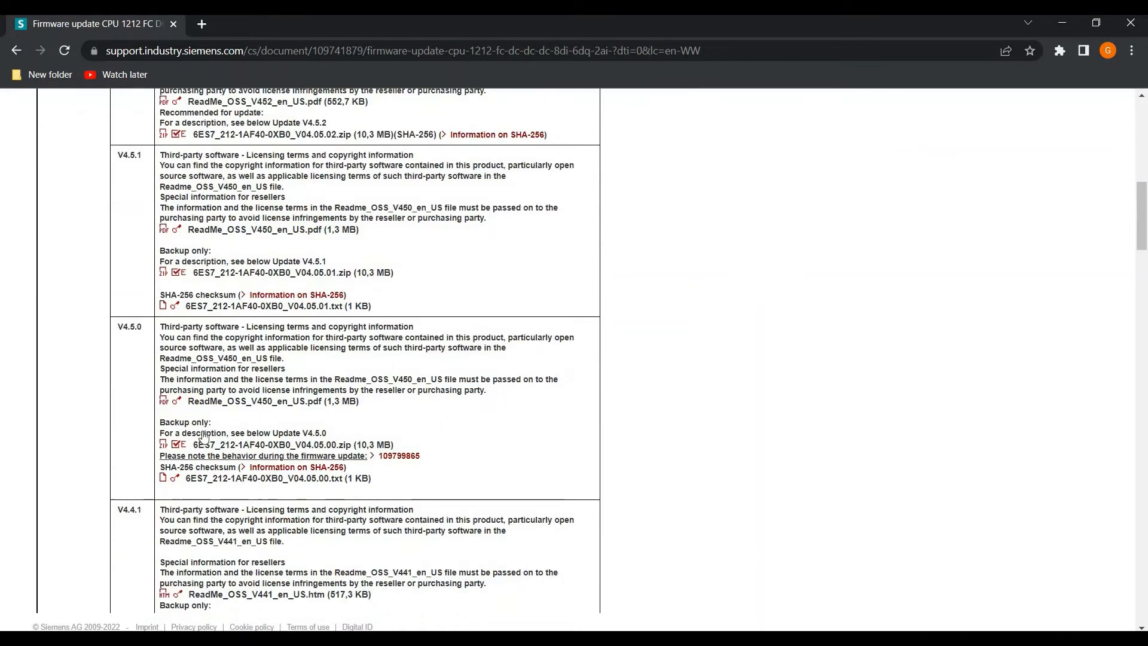
scroll(204, 437, down, 6)
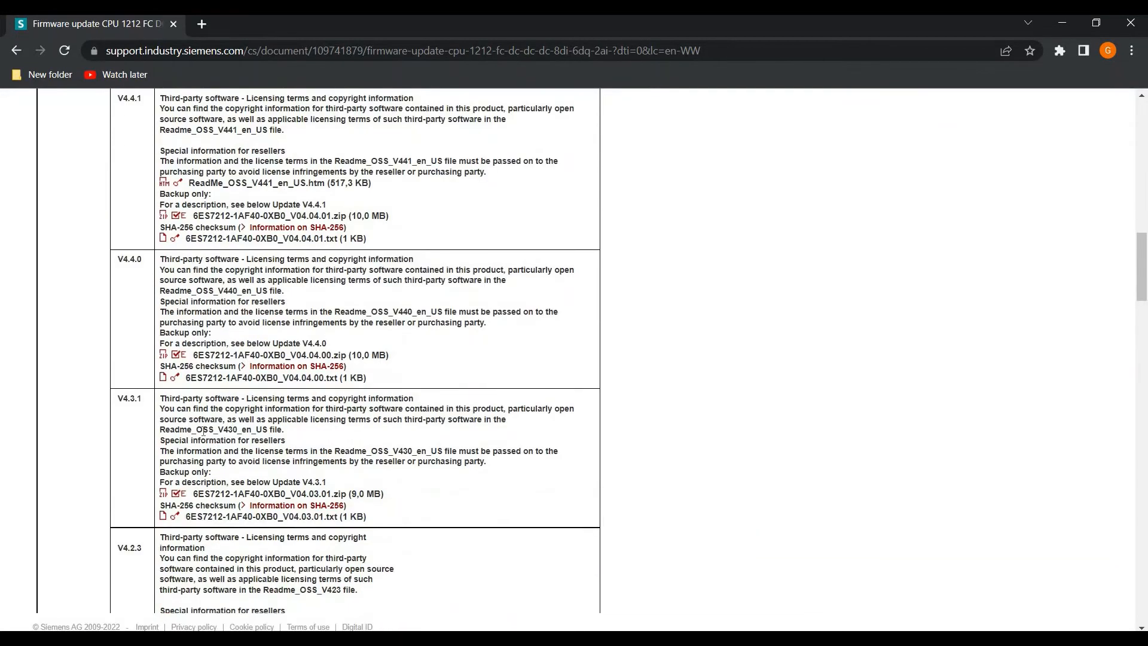
scroll(203, 432, down, 4)
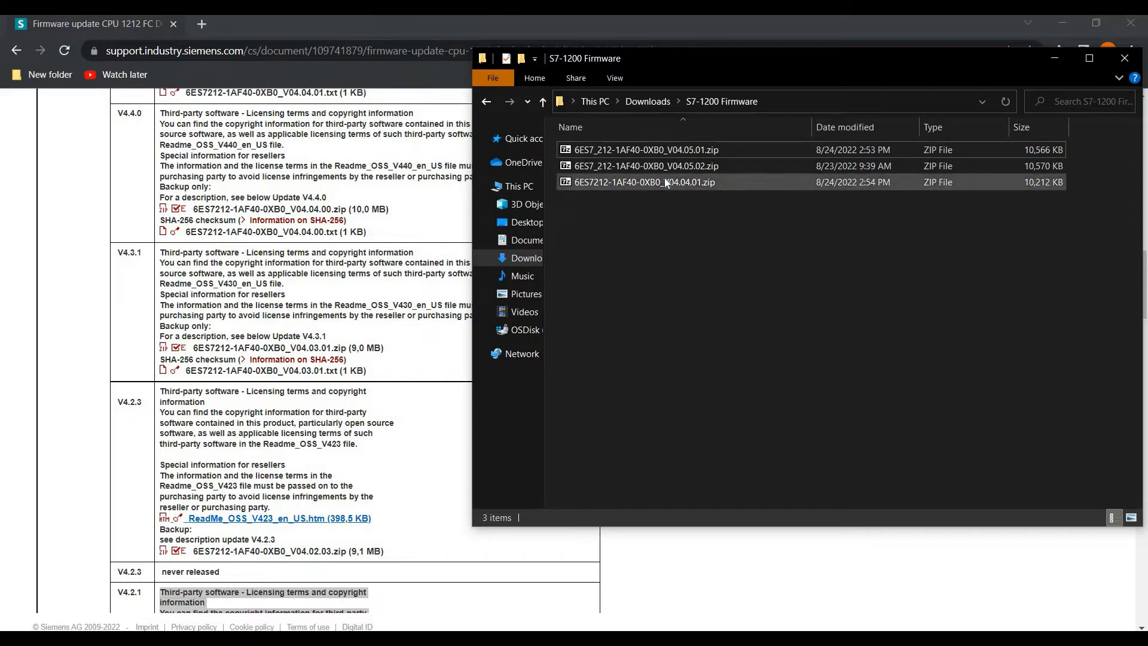
- Extract FWUPDATE.S7S and S7_JOB.S7S from 6ES7_212-1AF40-0XB0_V04.05.01.zip into the S7-1200 Firmware folder, and close the archive
double_click(721, 156)
drag(240, 257, 165, 207)
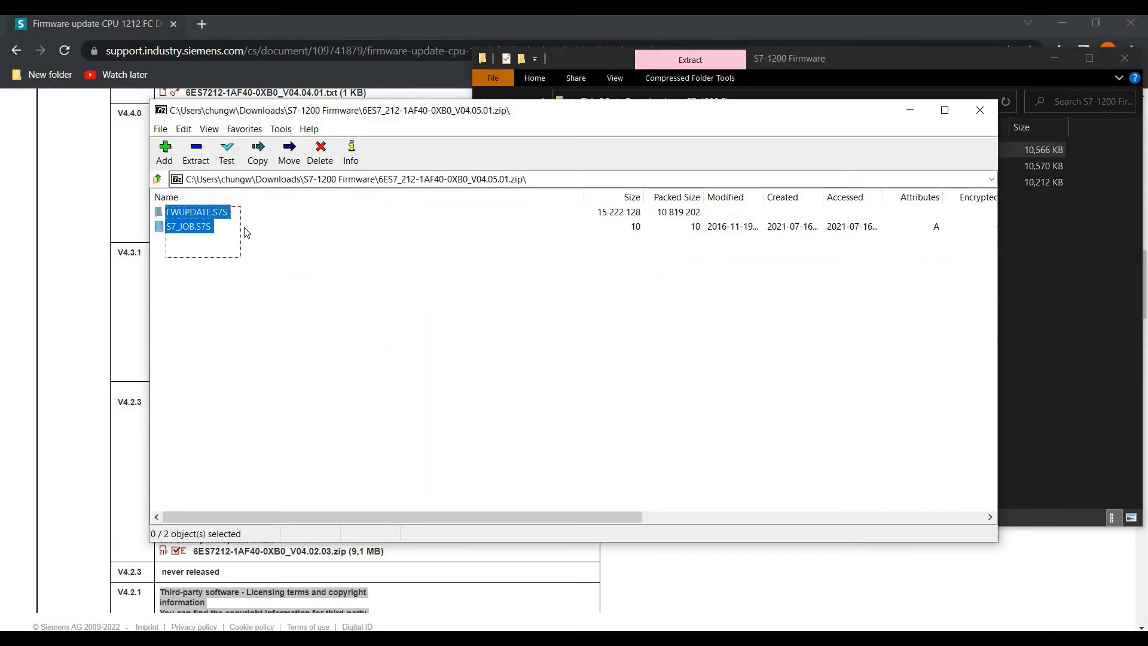
drag(247, 232, 247, 232)
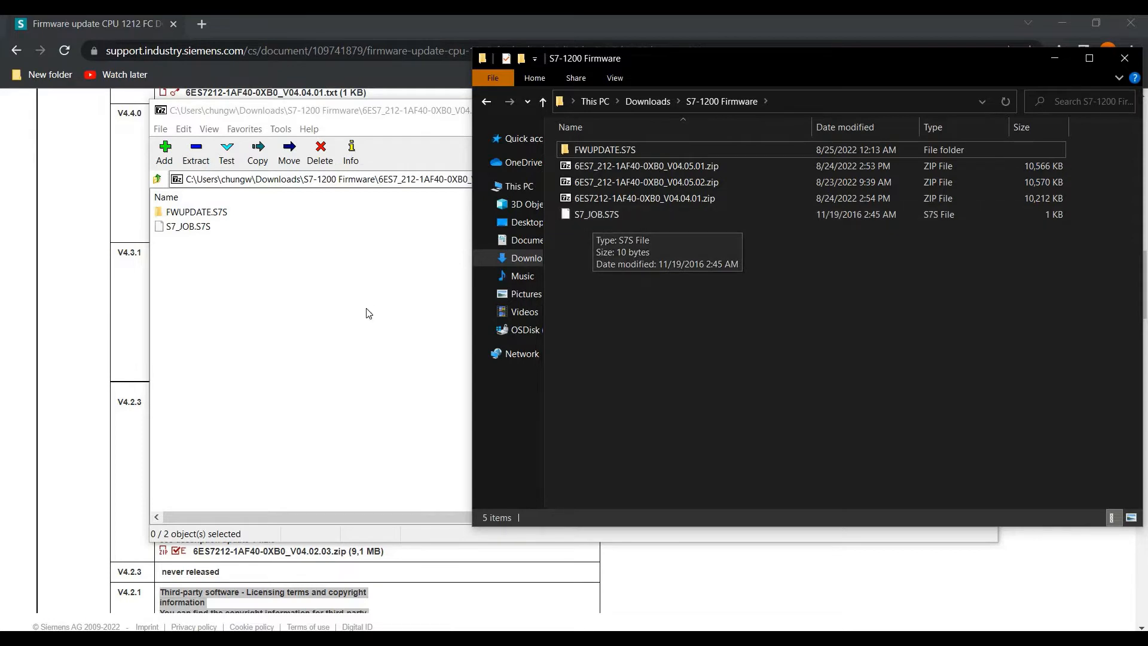
click(383, 299)
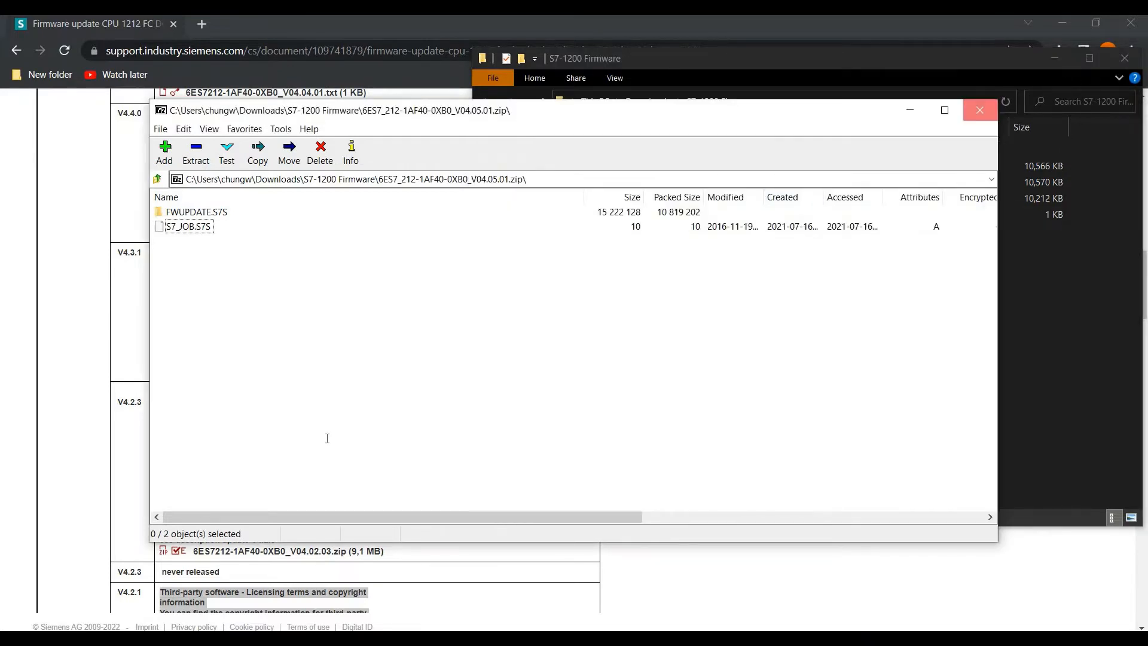
click(987, 112)
- Switch to TIA Portal and load 6ES7 212-1AF40-0XB0 V04.05.01.upd from the FWUPDATE.S7S folder as the firmware file
click(589, 586)
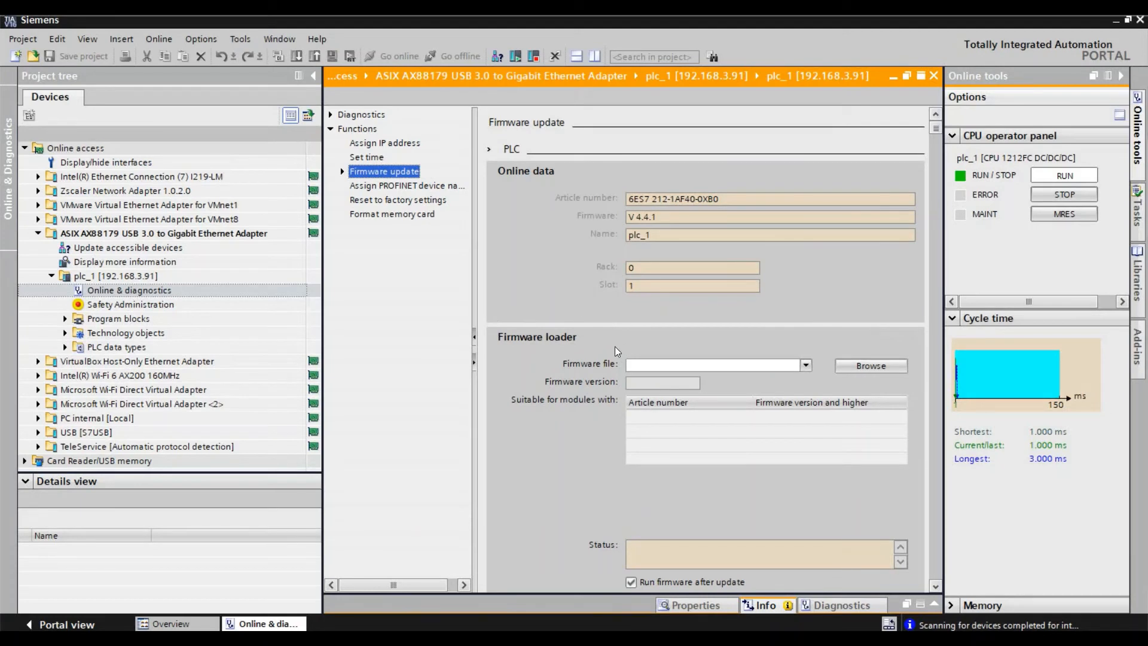
click(887, 369)
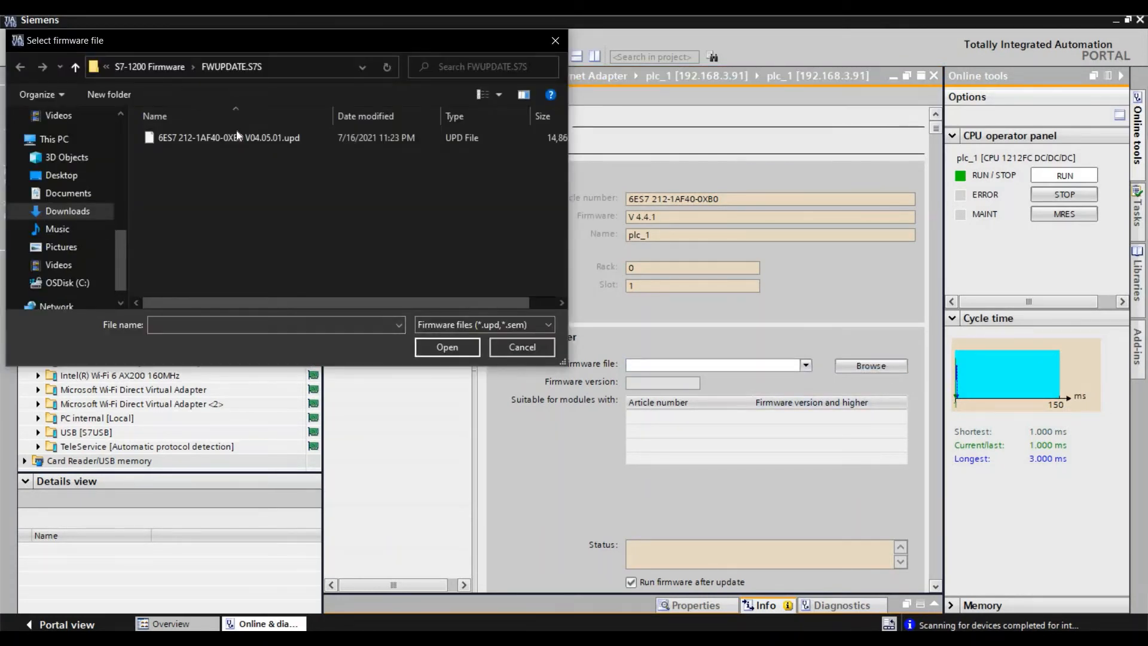
click(150, 66)
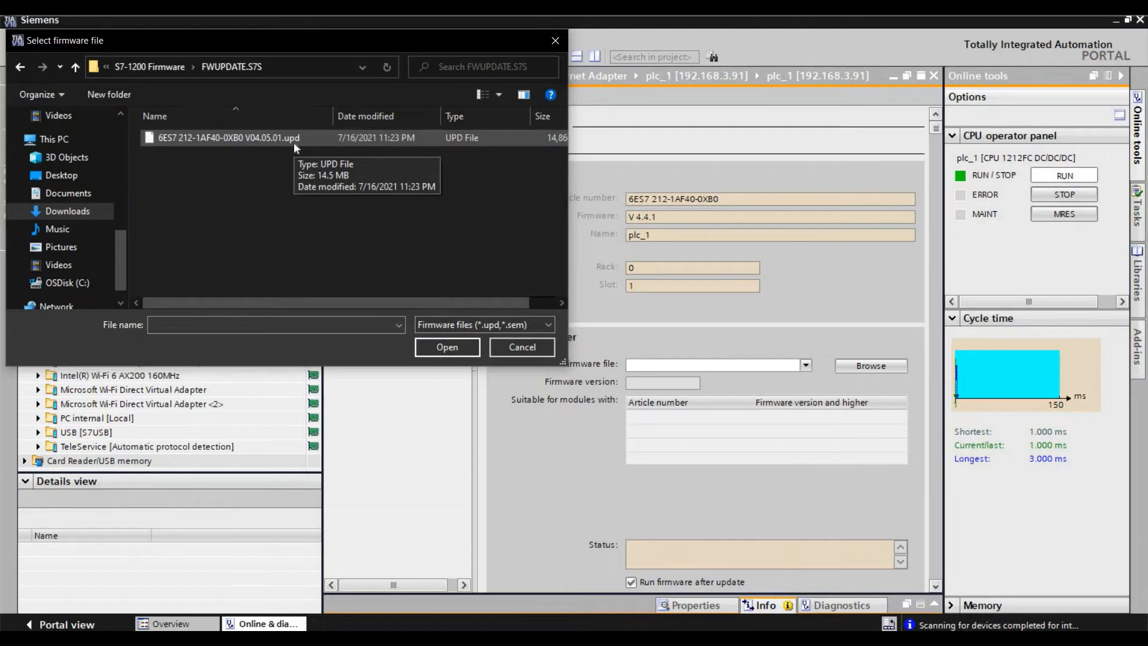
double_click(404, 140)
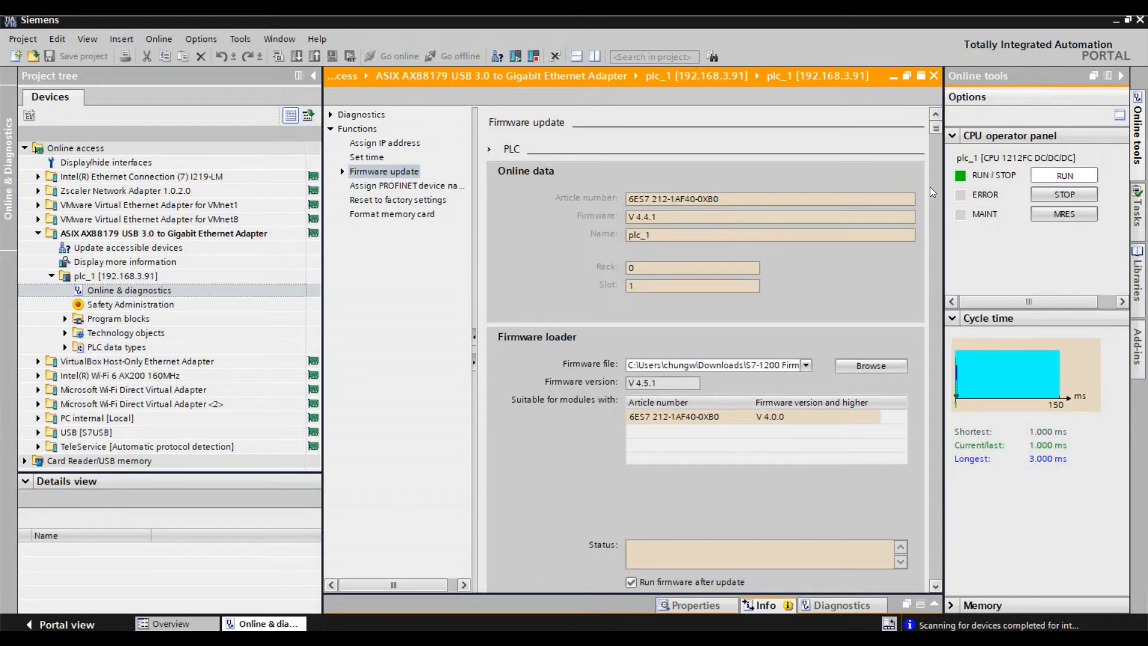
- Run the firmware update on plc_1 with firmware activation after the update, and allow the CPU to be set to STOP
scroll(929, 247, down, 3)
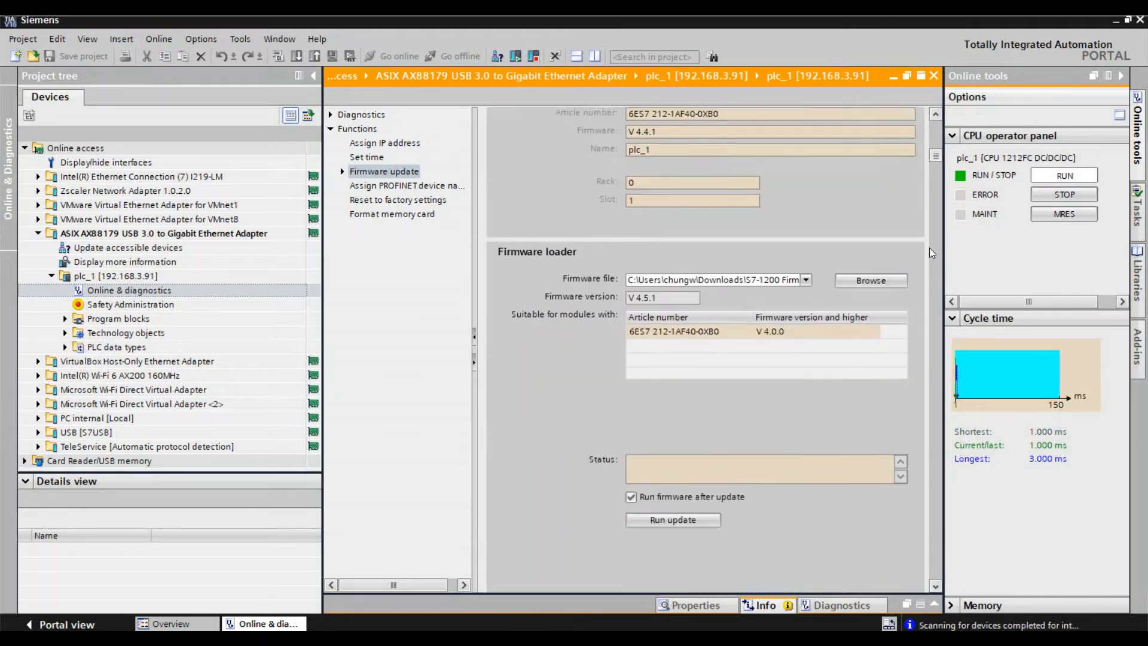
scroll(675, 450, down, 1)
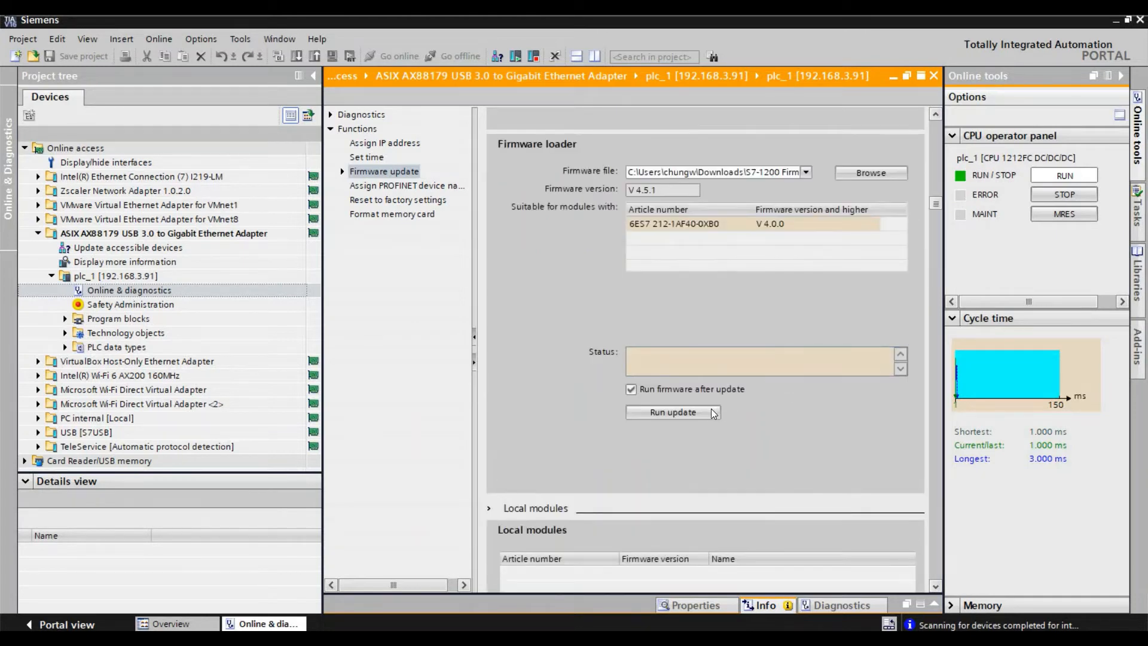
click(711, 409)
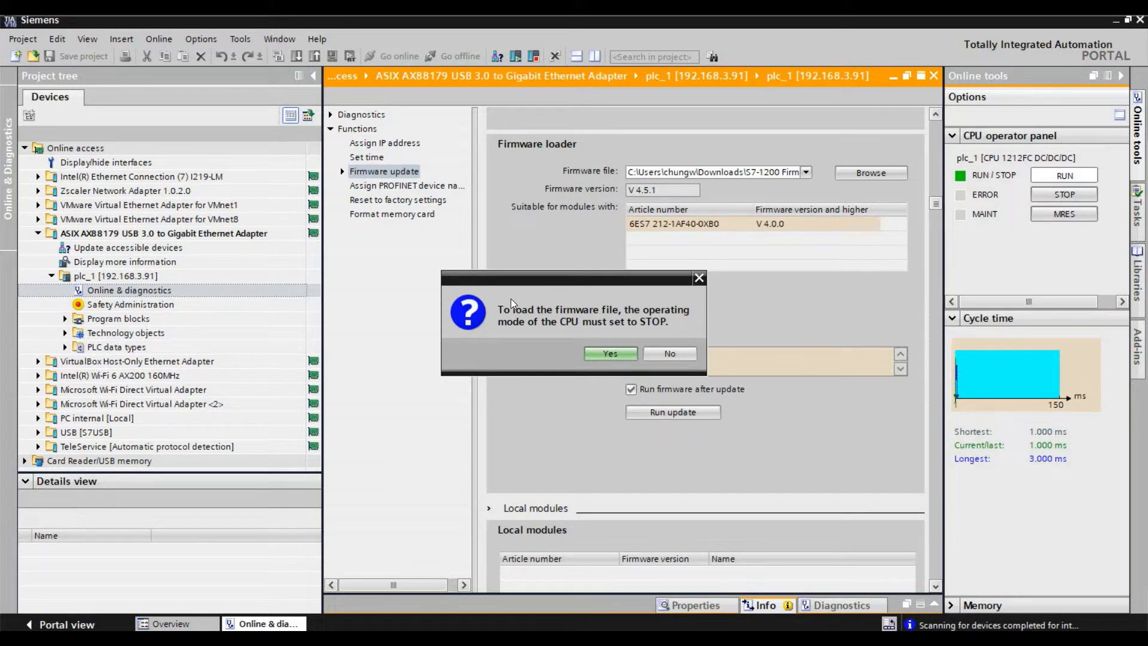
click(589, 353)
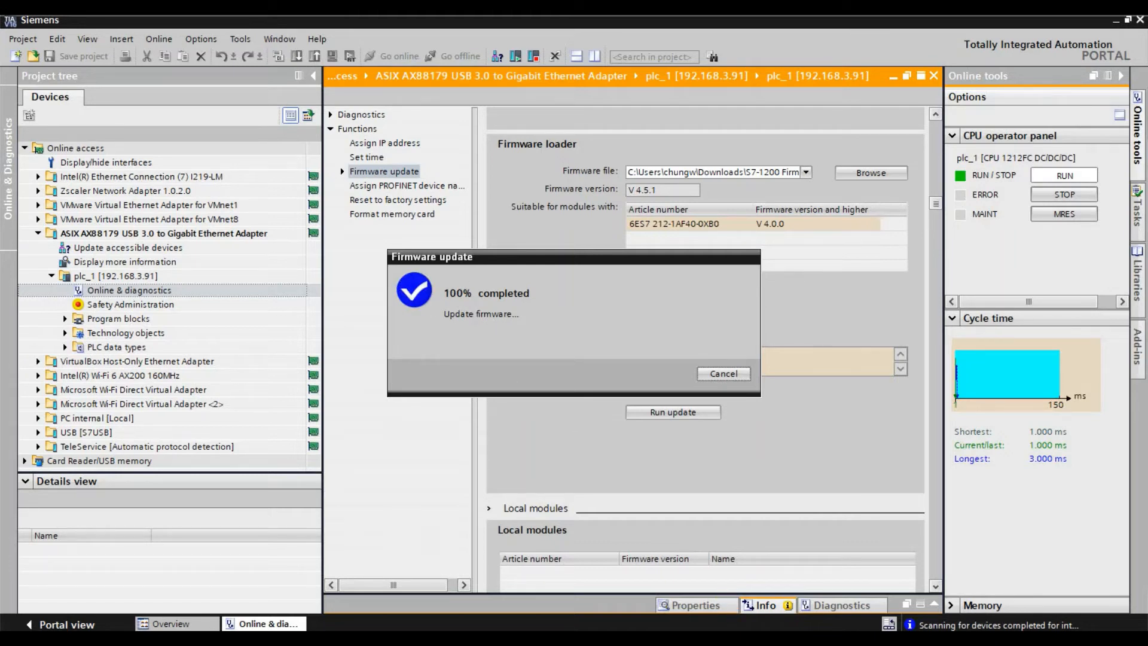
click(758, 637)
click(830, 583)
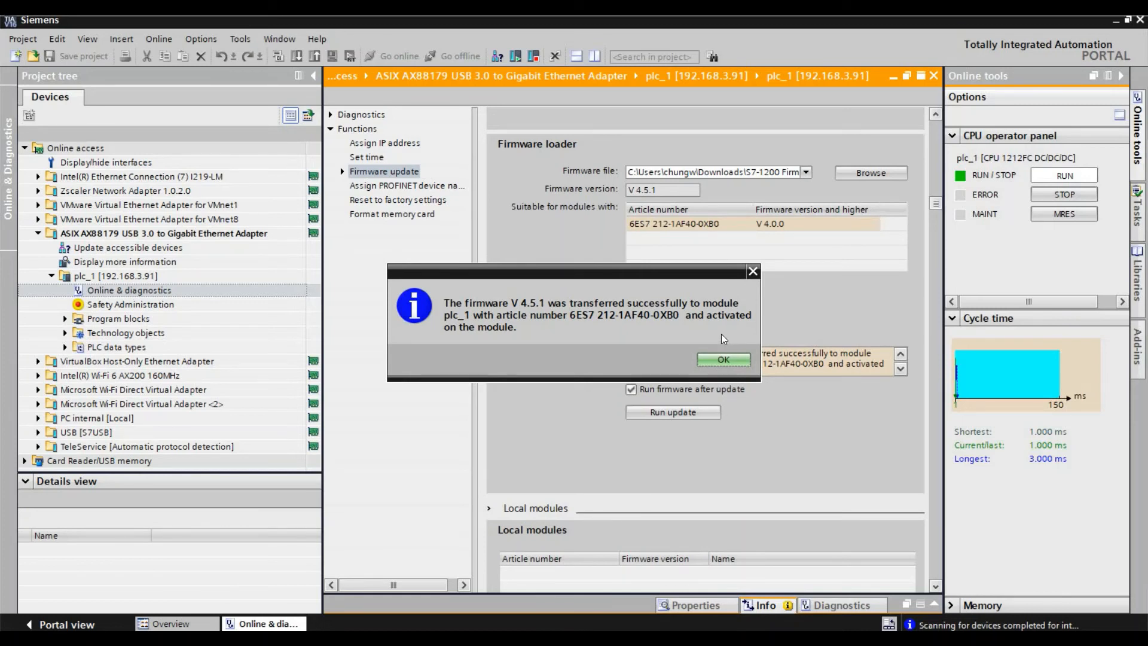
- Acknowledge the completed firmware transfer and start the plc_1 module again
click(722, 357)
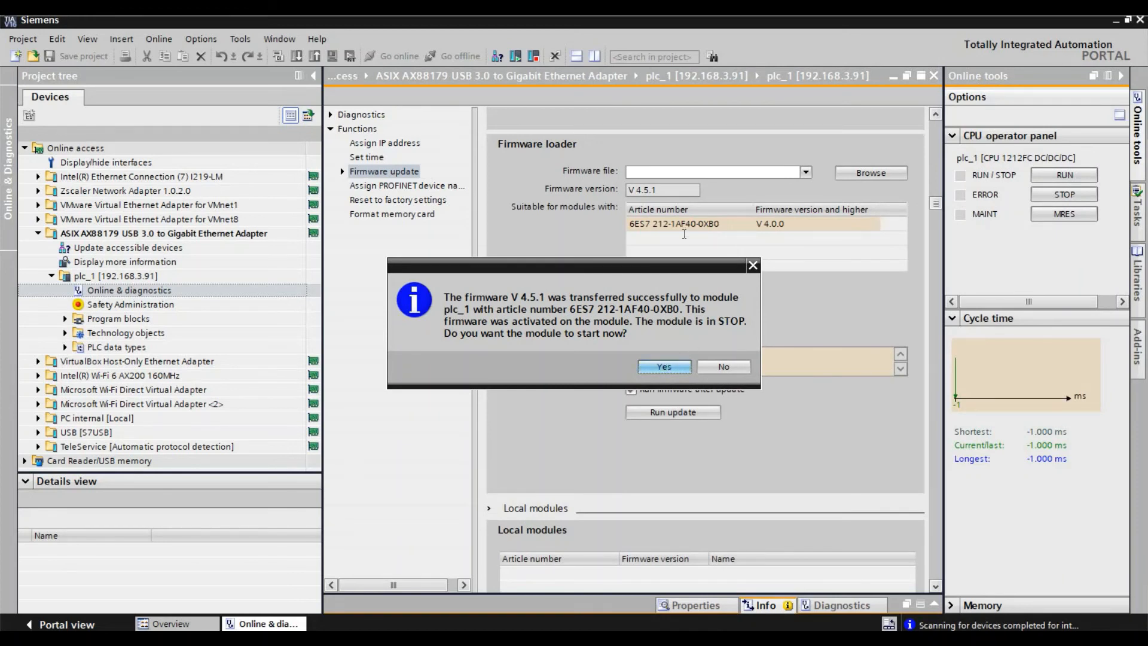
click(665, 366)
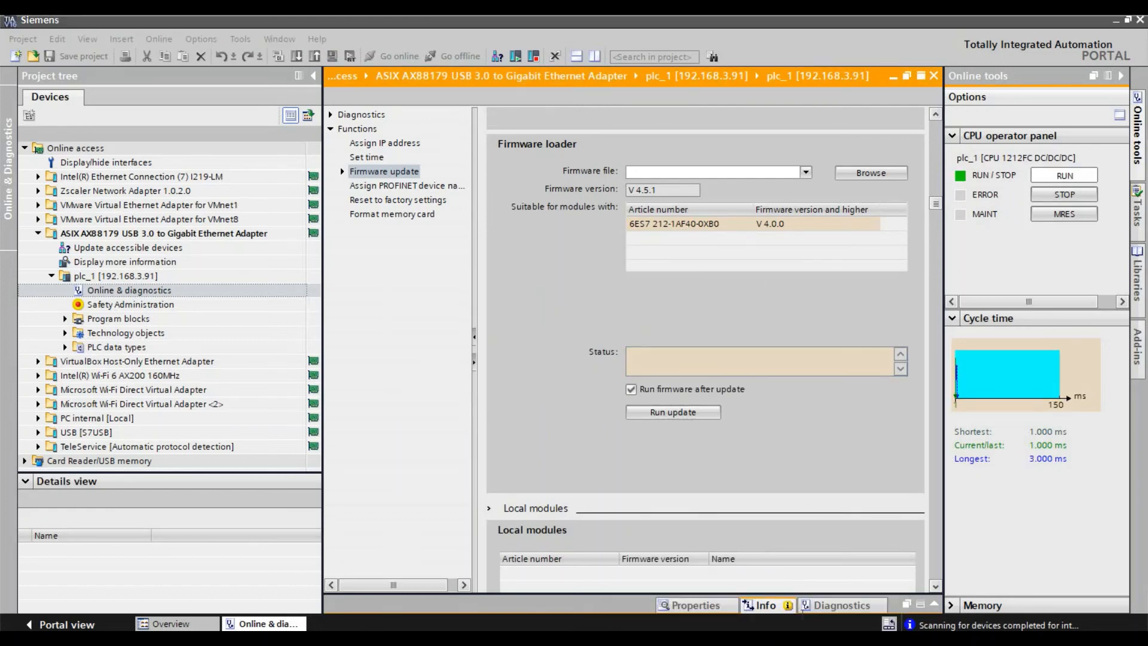
click(829, 577)
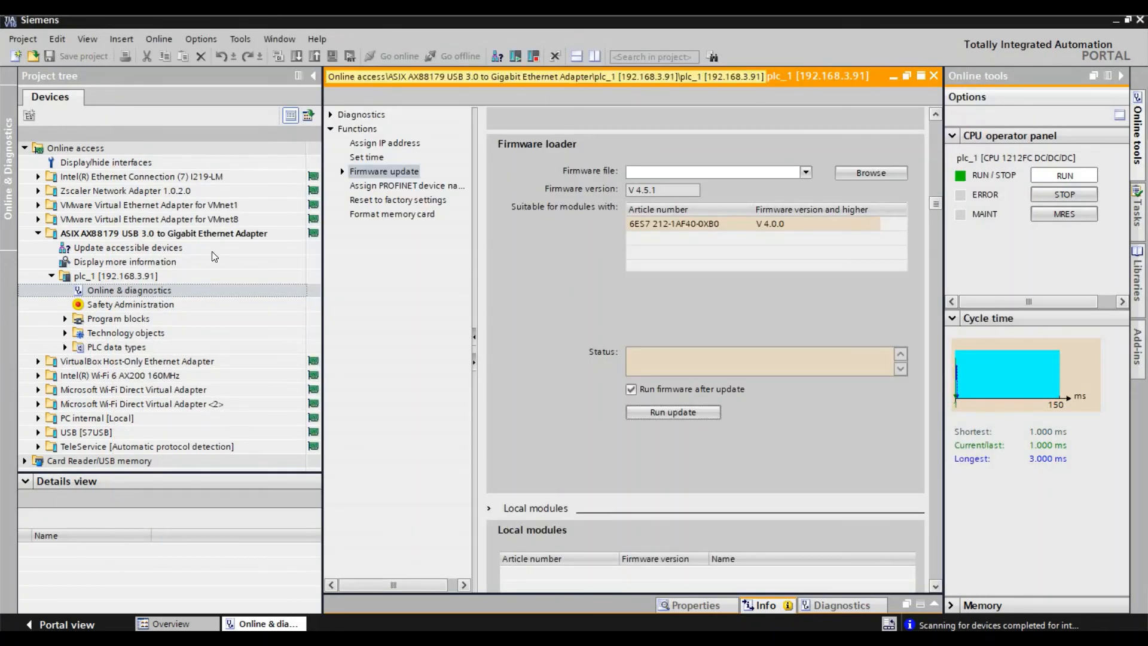
- Reopen Online & diagnostics for plc_1 and check the controller's firmware version in the Firmware update function
click(179, 289)
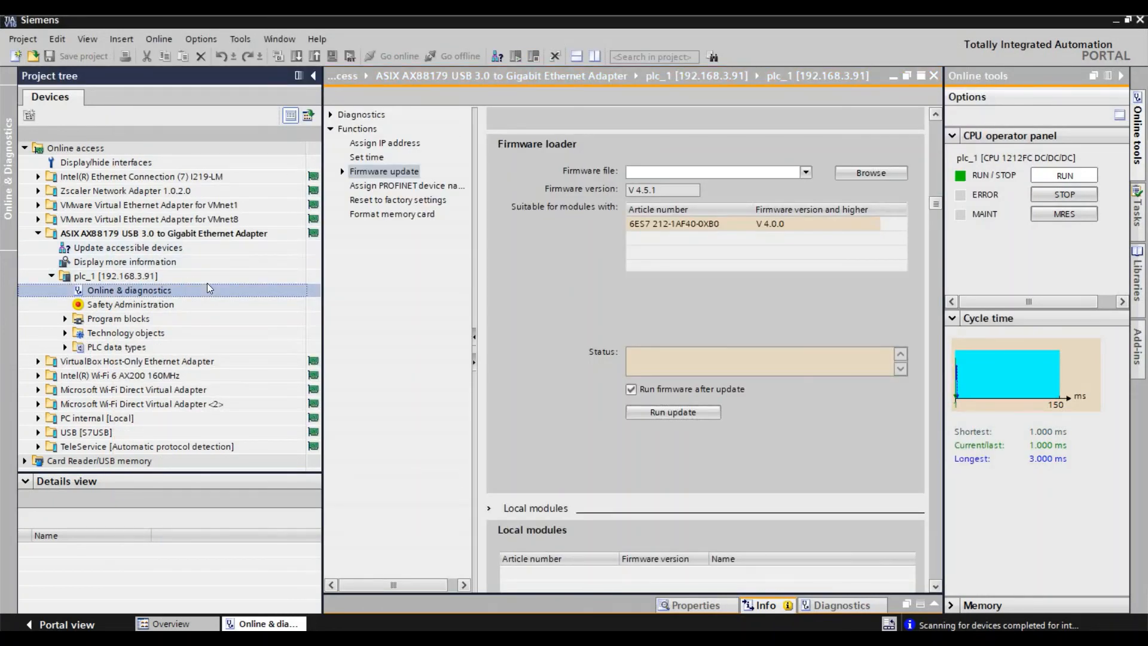
double_click(207, 284)
click(356, 213)
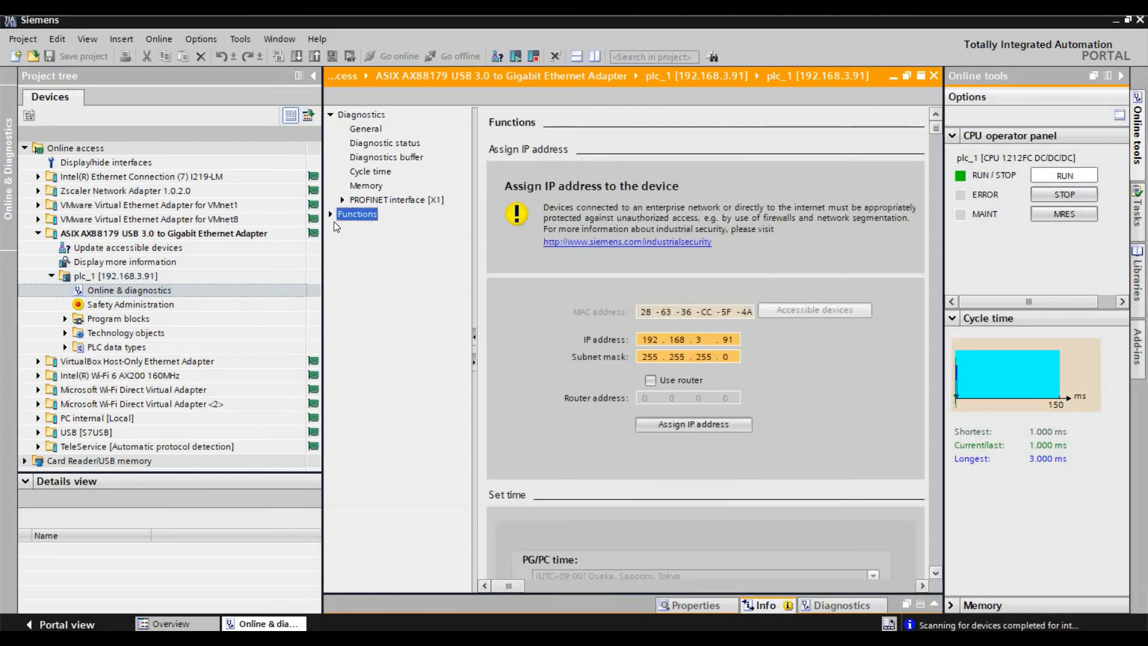
click(331, 215)
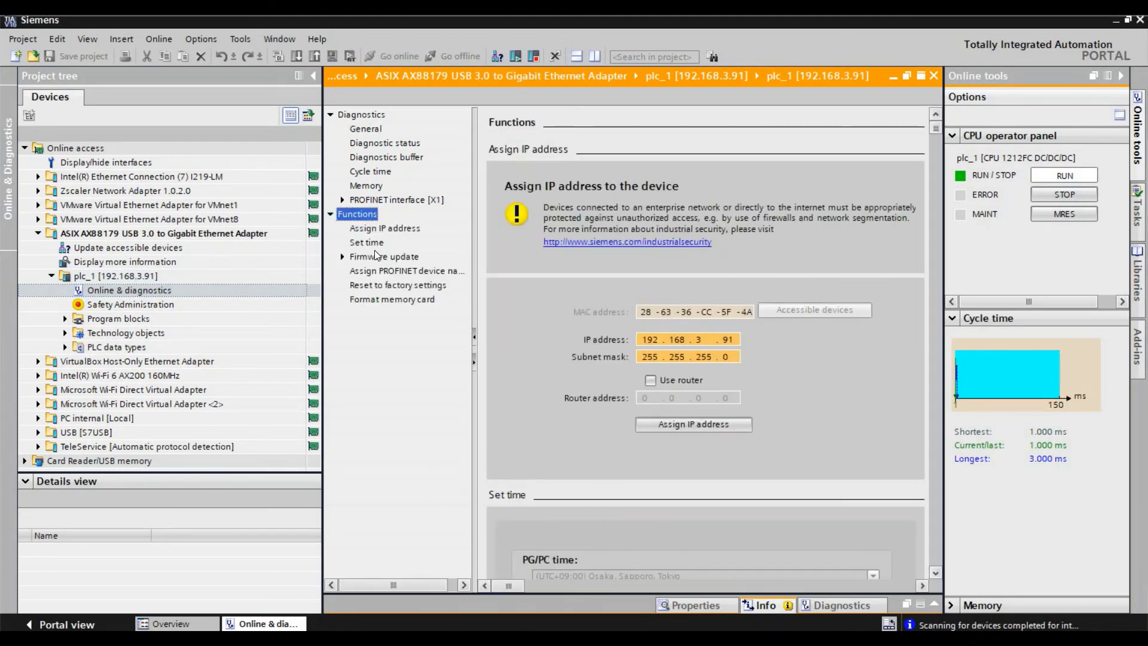
click(374, 256)
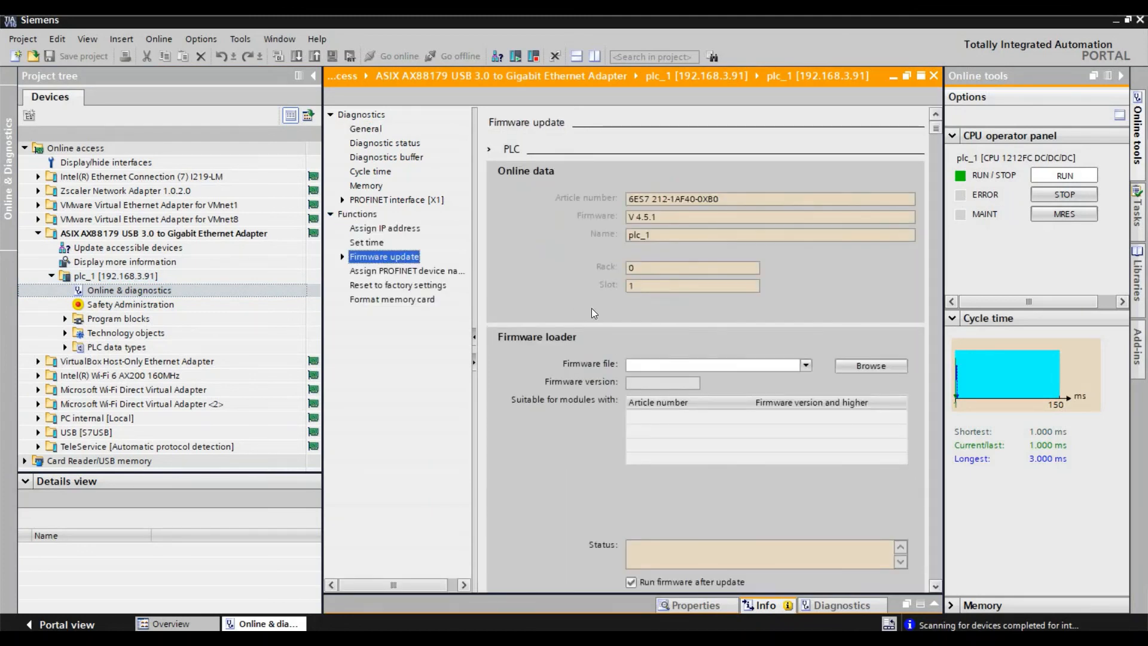
click(593, 217)
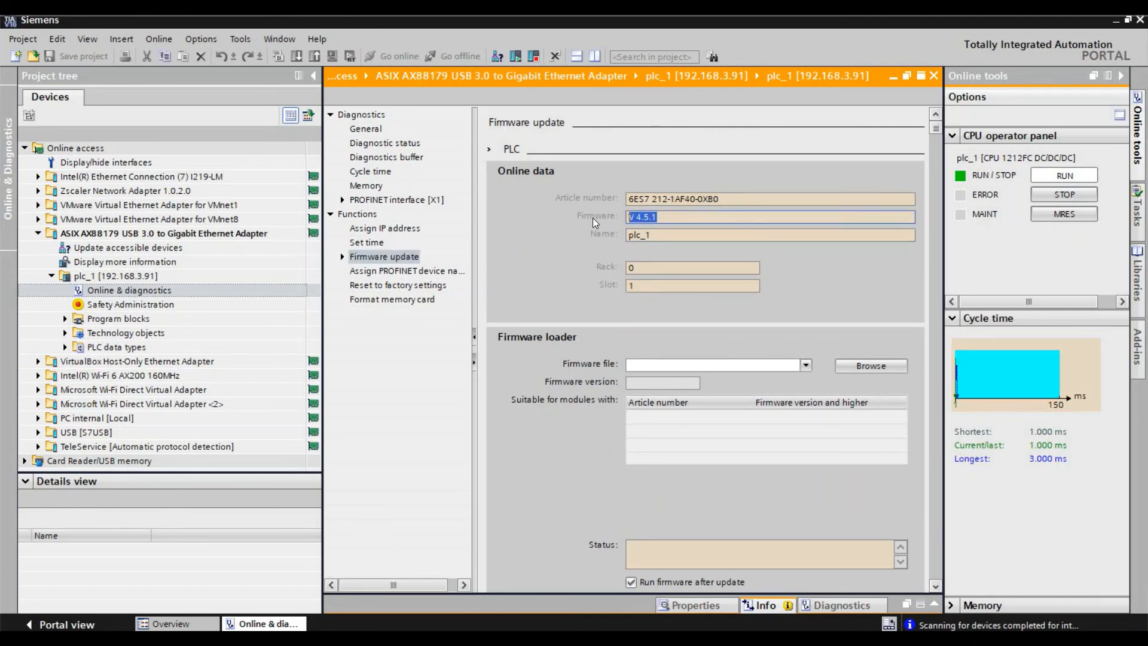
click(727, 233)
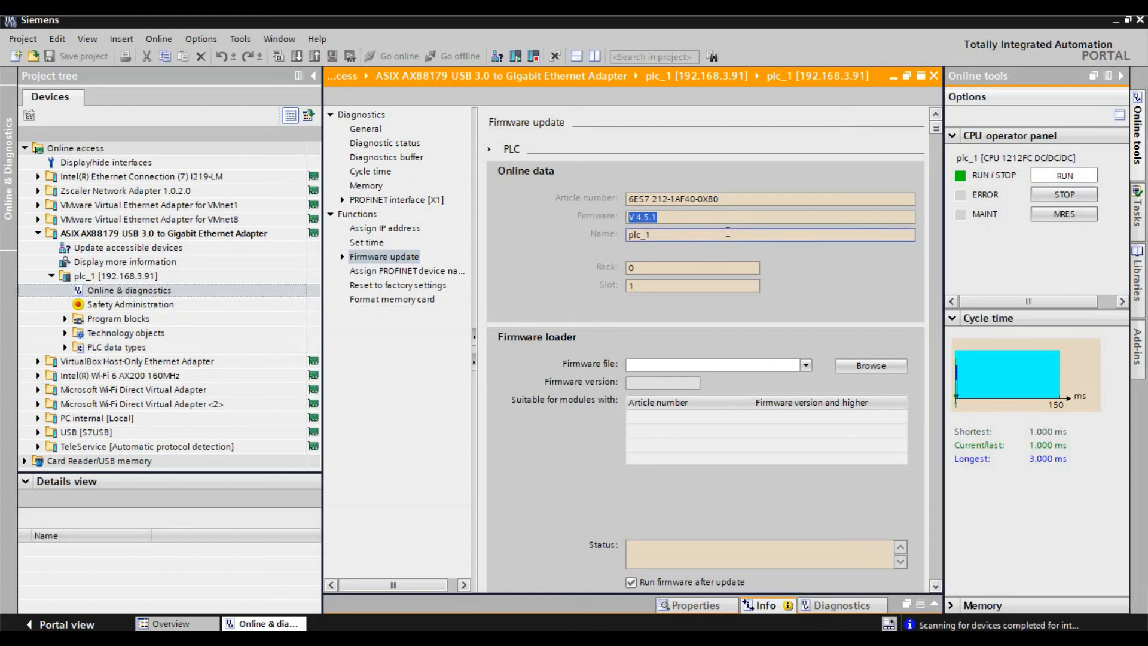